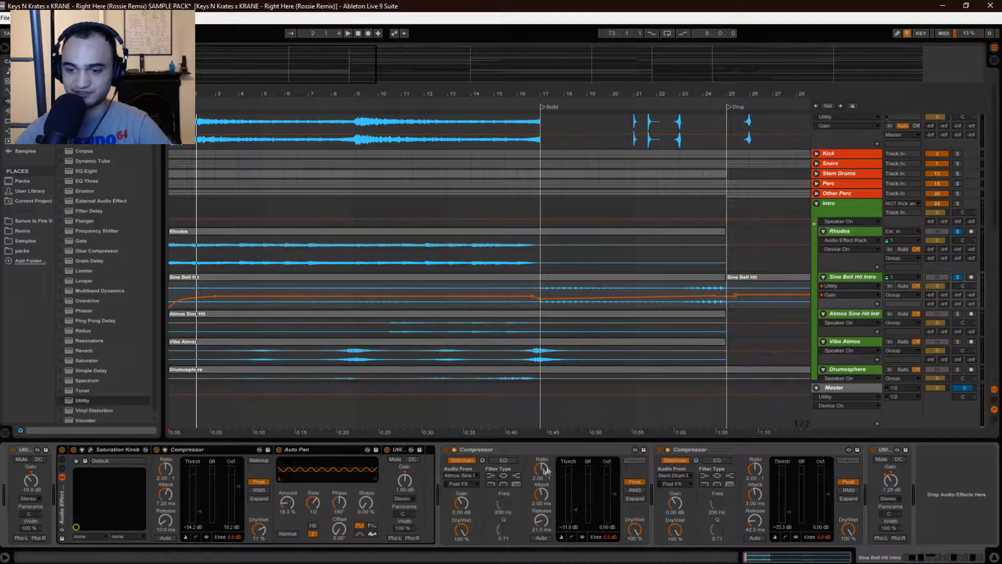
Examine the effect chains of the Intro group's Sine Bell Hit Intro, Atmos Sine Hit, Vibe Atmos, Drumosphere and Rhodes tracks.
click(32, 479)
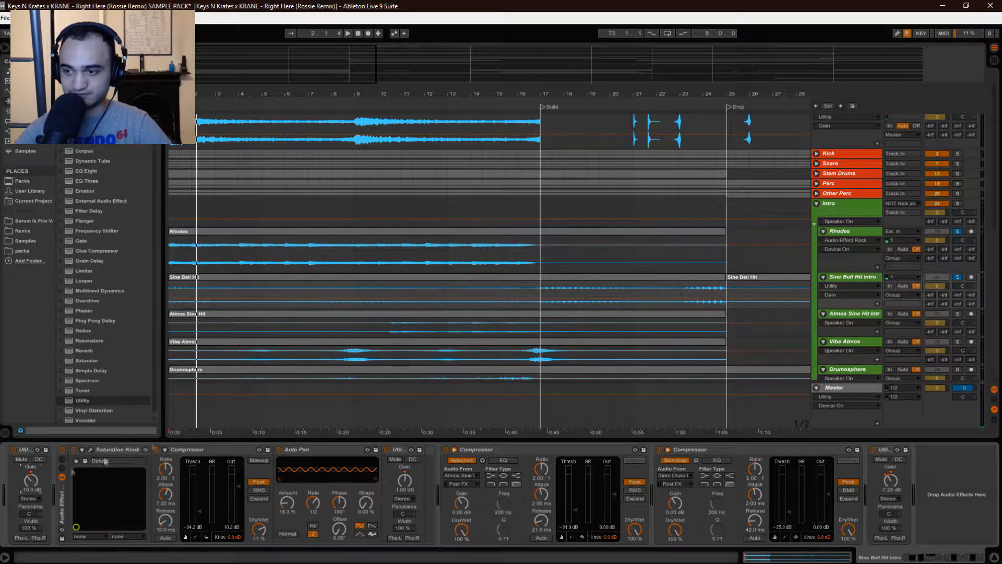
click(842, 315)
click(848, 343)
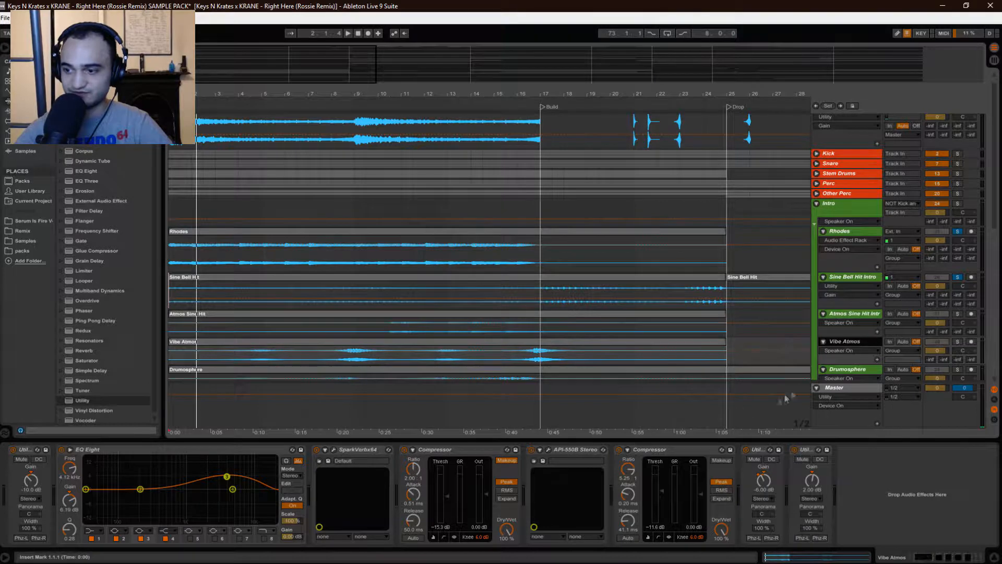
click(840, 371)
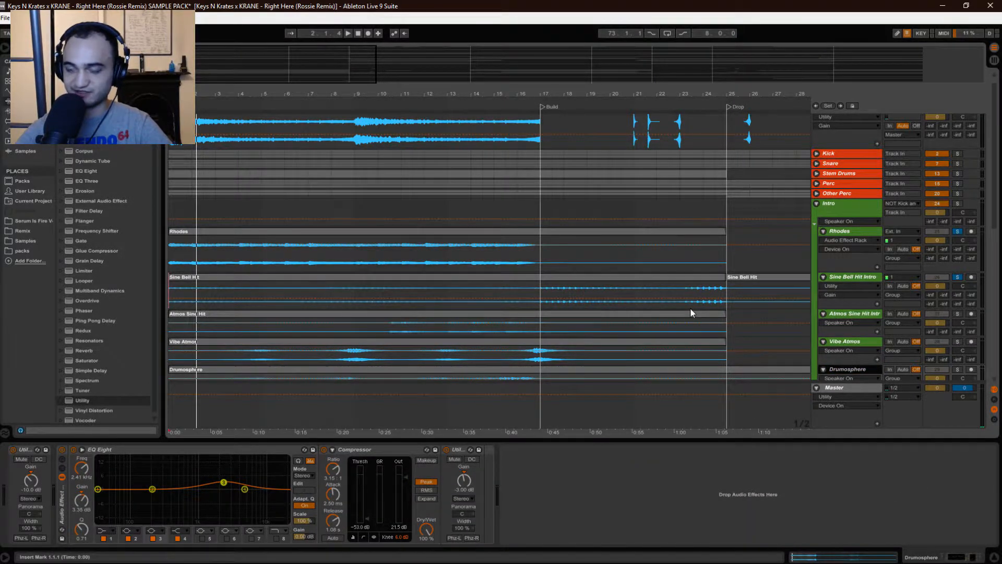
click(853, 277)
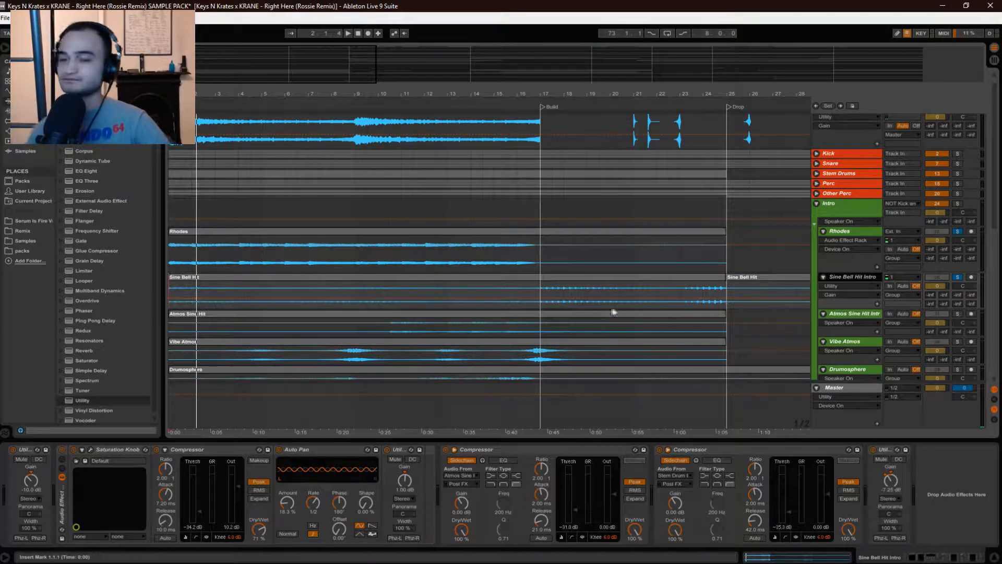
click(840, 253)
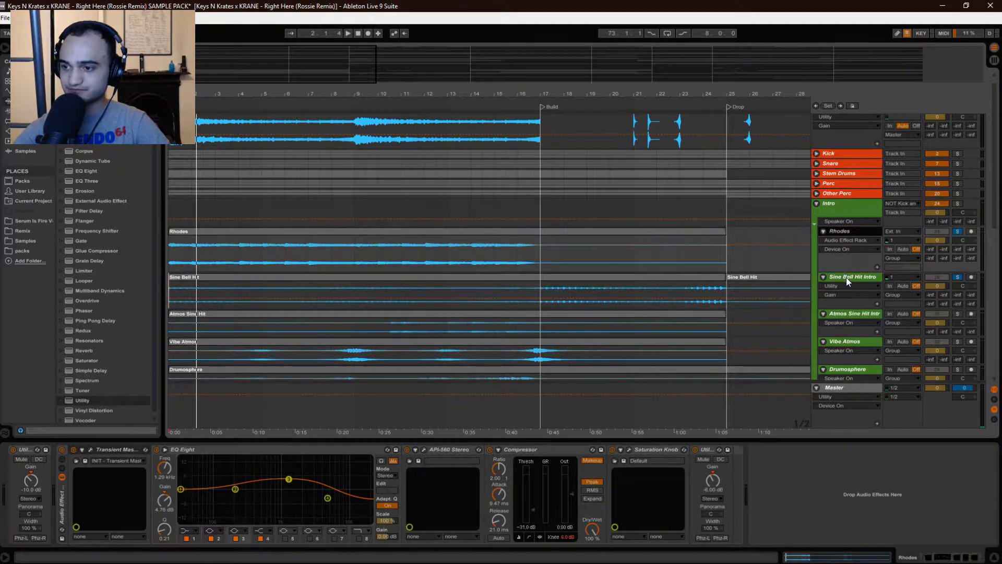
click(847, 277)
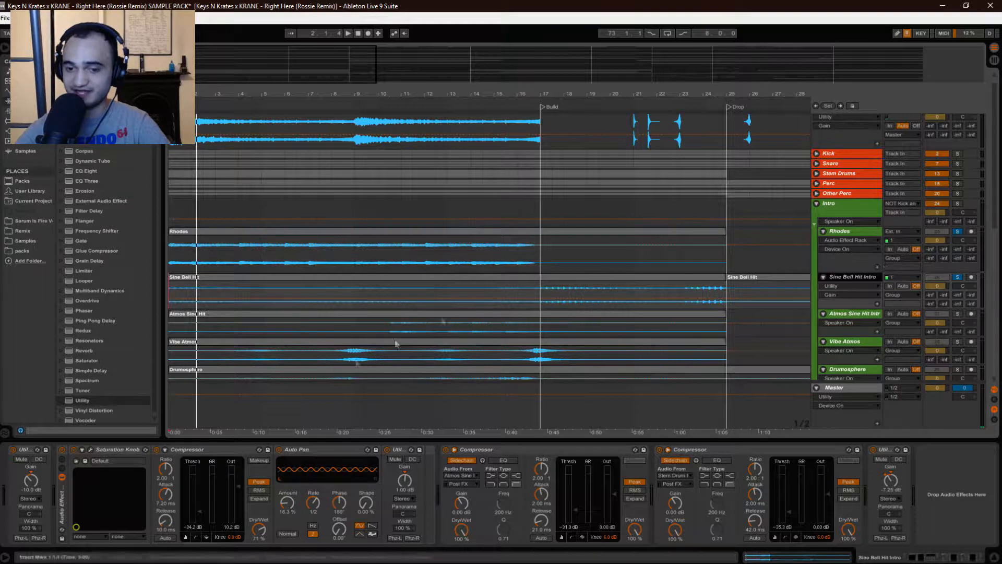
Unsolo the Rhodes track and bypass both sidechain Compressors on Sine Bell Hit Intro during playback.
click(957, 231)
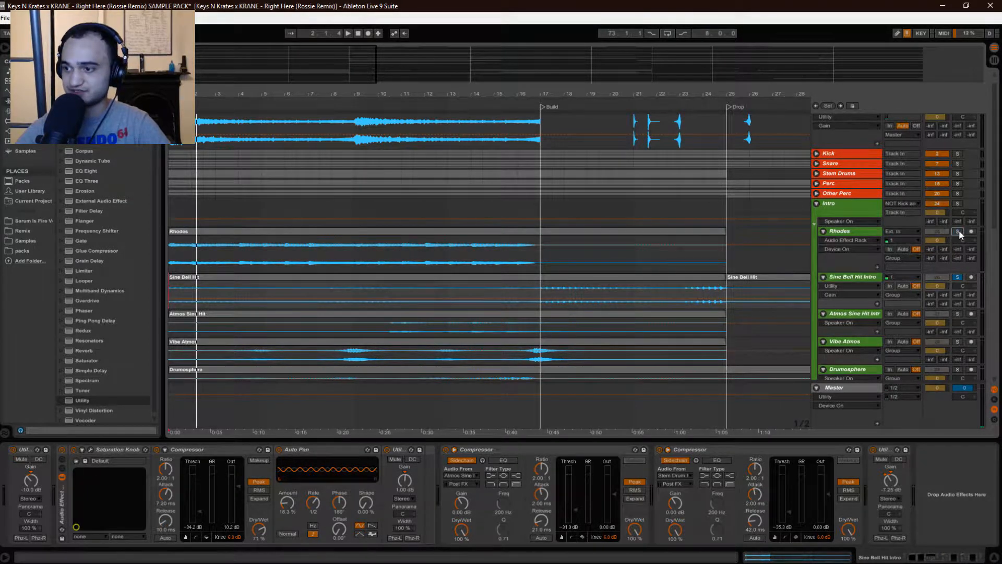
key(space)
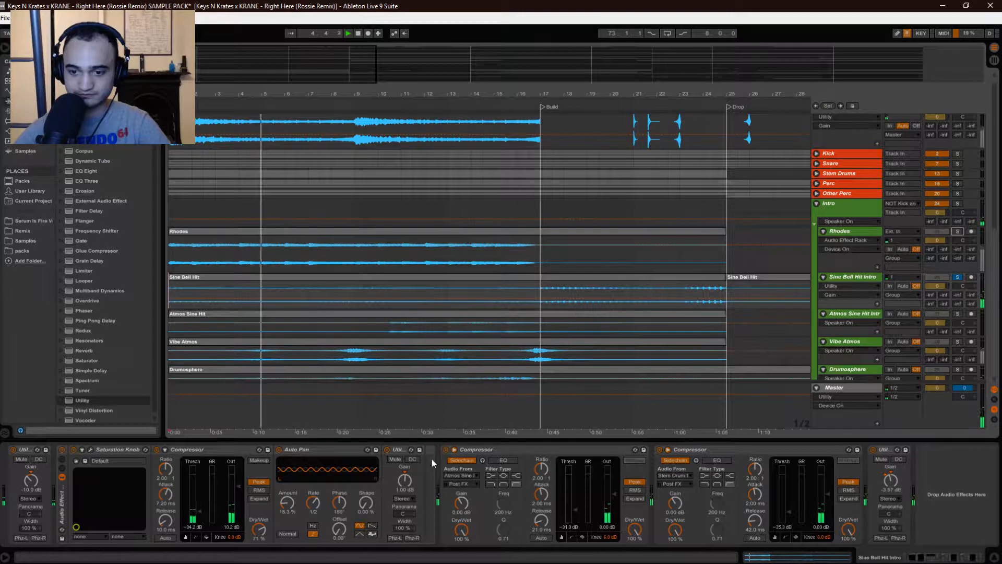
click(445, 450)
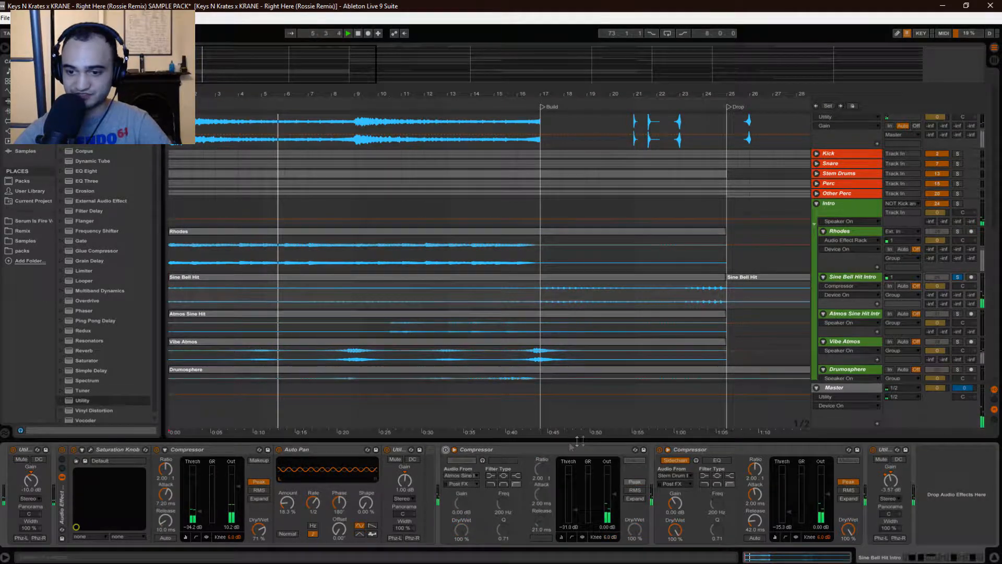
click(664, 450)
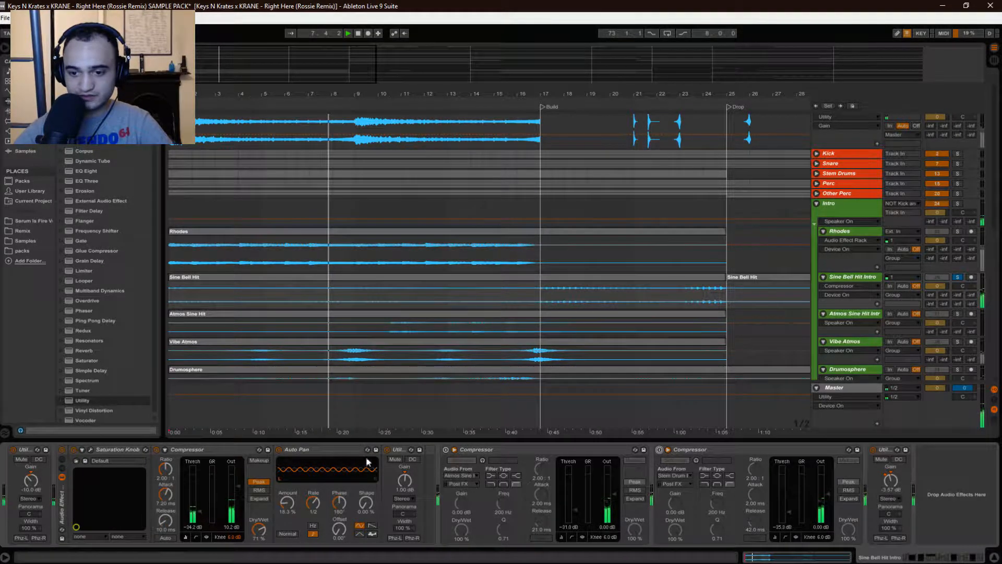
Bypass the Auto Pan, the Compressor after Saturation Knob and the first Utility on Sine Bell Hit Intro, and audition the sound.
click(279, 449)
click(156, 449)
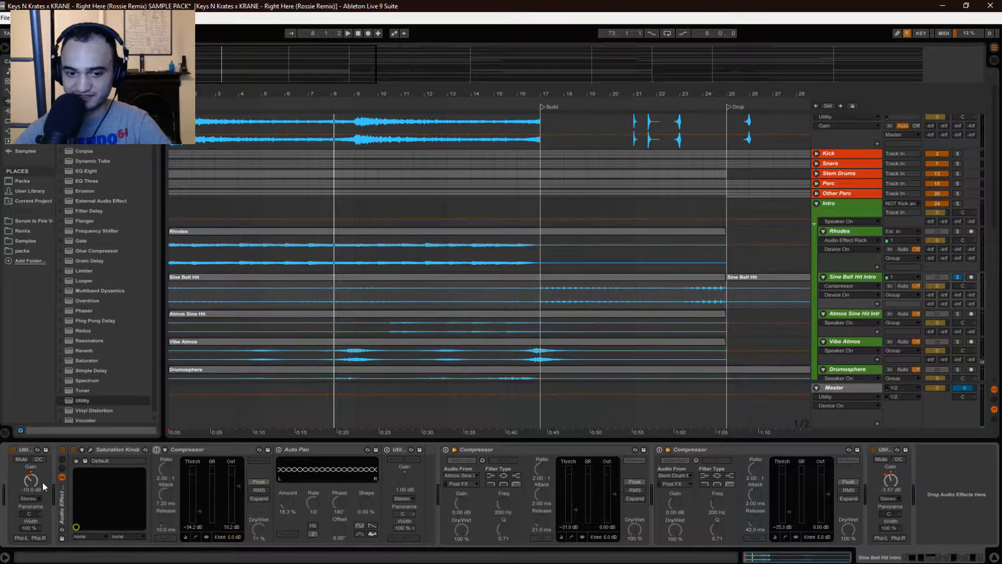
click(14, 449)
key(space)
key(space)
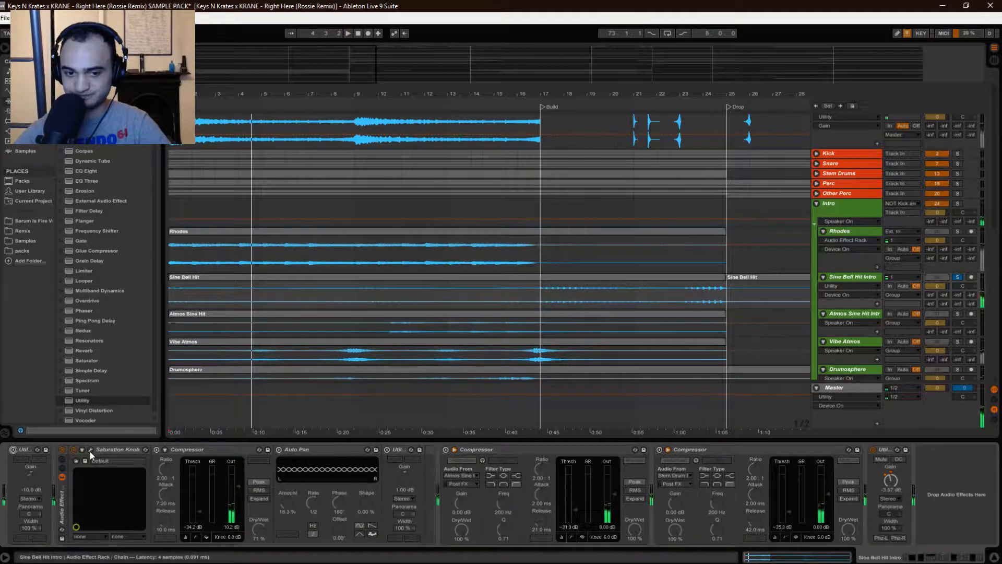
Compare Sine Bell Hit Intro with Saturation Knob bypassed and enabled, moving the playback start to bar 7.
key(space)
key(space)
click(74, 450)
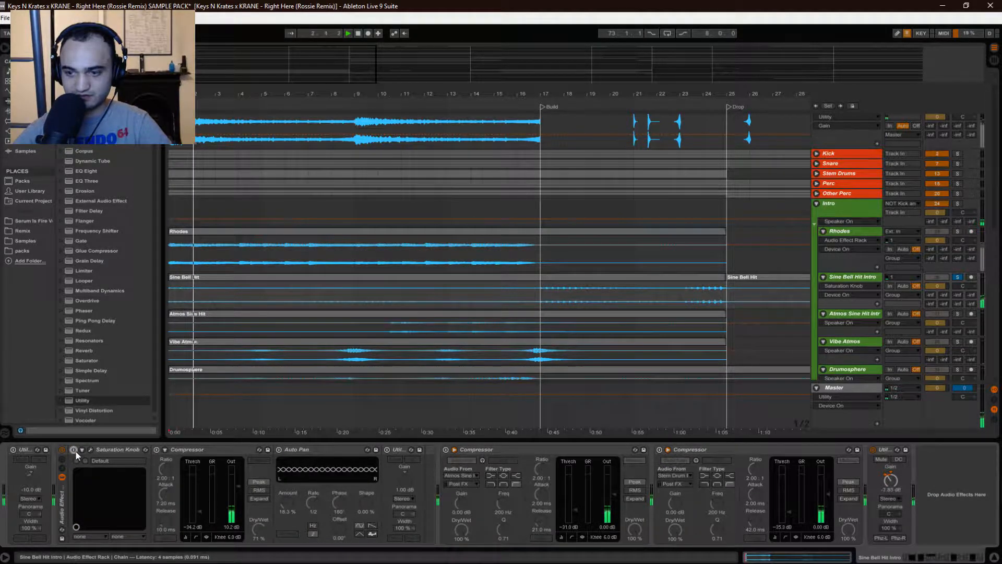
click(306, 292)
key(space)
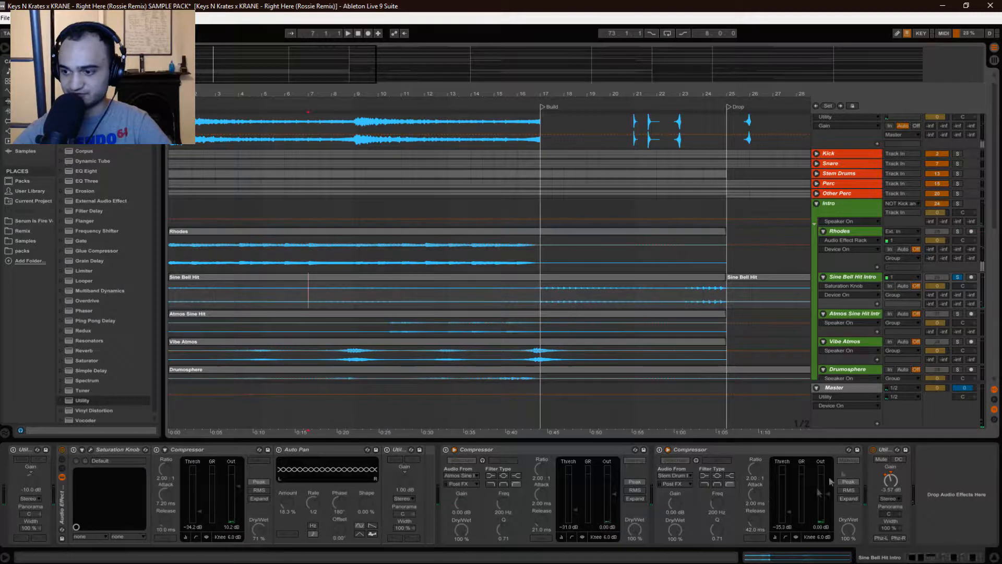
click(889, 481)
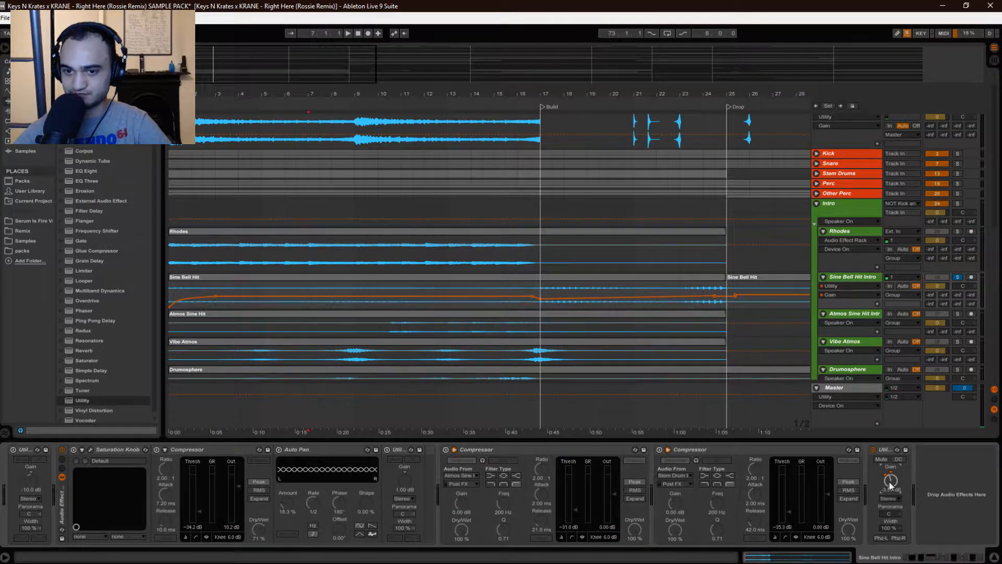
key(space)
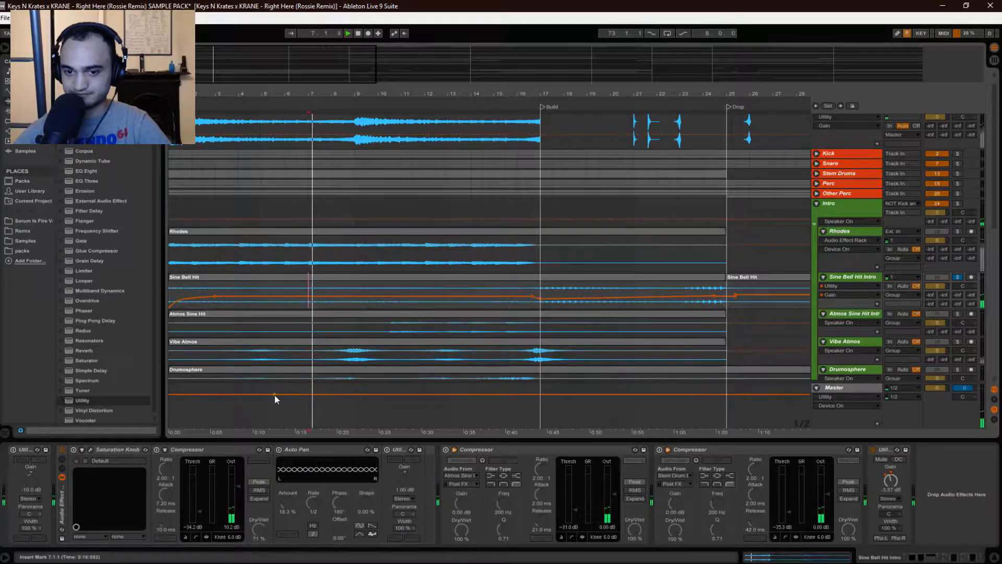
click(74, 450)
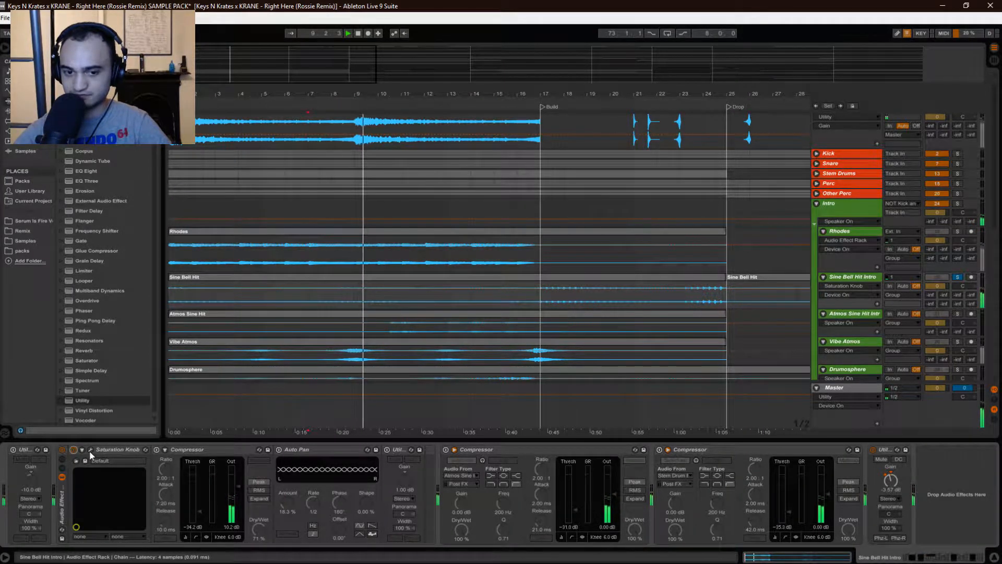
Inspect the Saturation Knob settings on Sine Bell Hit Intro and the Transient Master settings on Rhodes, closing both plug-in windows.
click(91, 450)
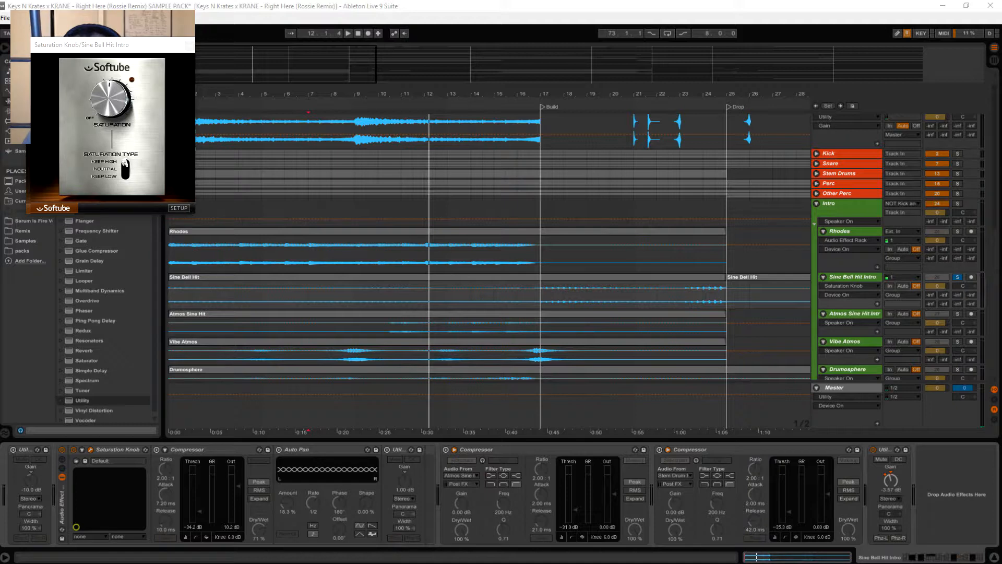
click(874, 235)
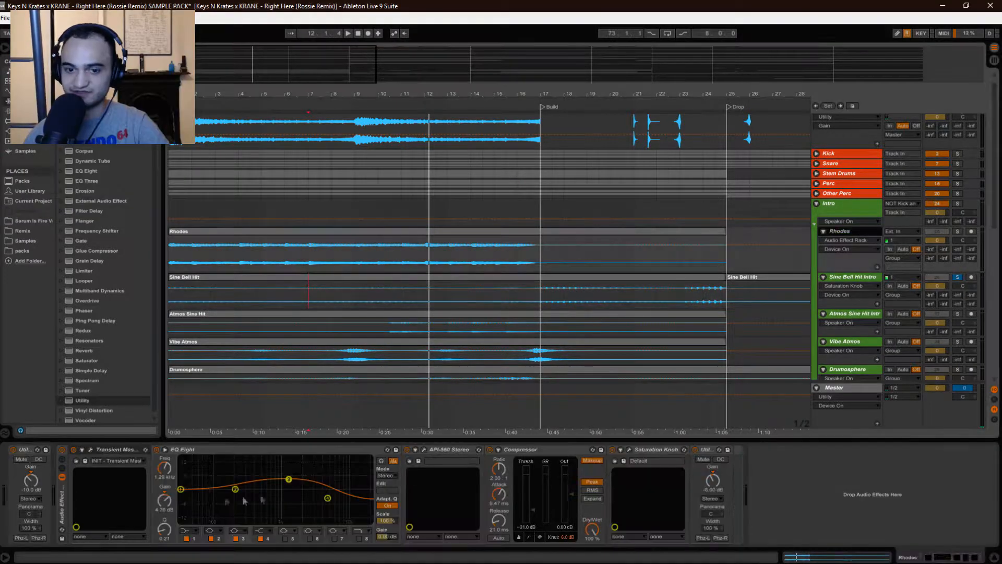
click(89, 450)
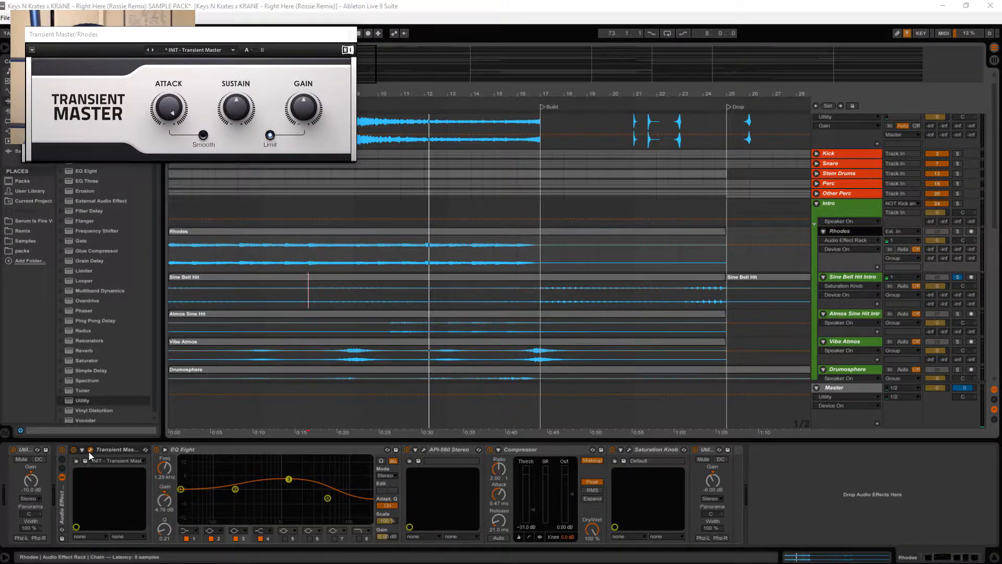
click(89, 450)
click(854, 283)
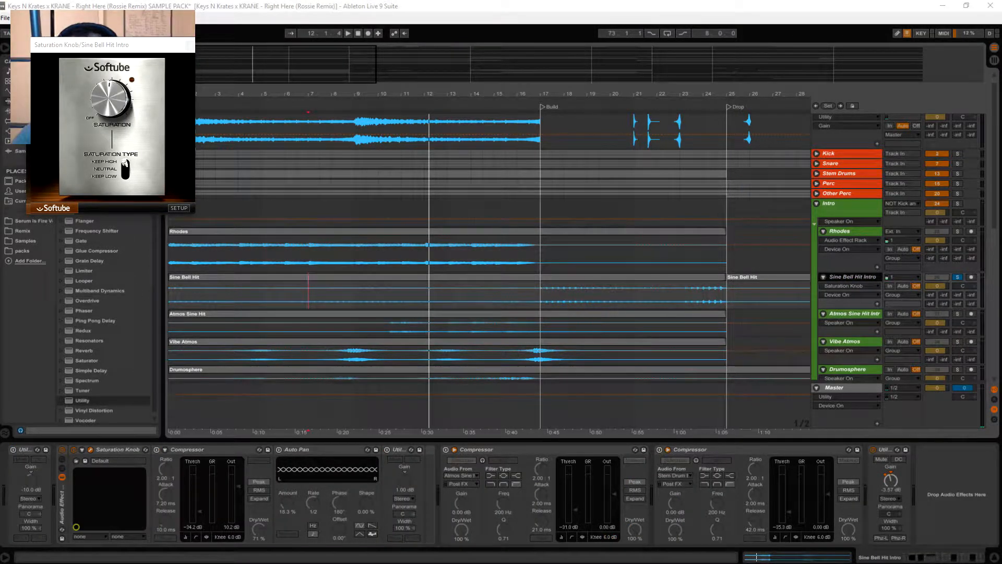
click(90, 450)
Replay Sine Bell Hit Intro from bar 7 and toggle Saturation Knob off and on to hear its effect.
key(space)
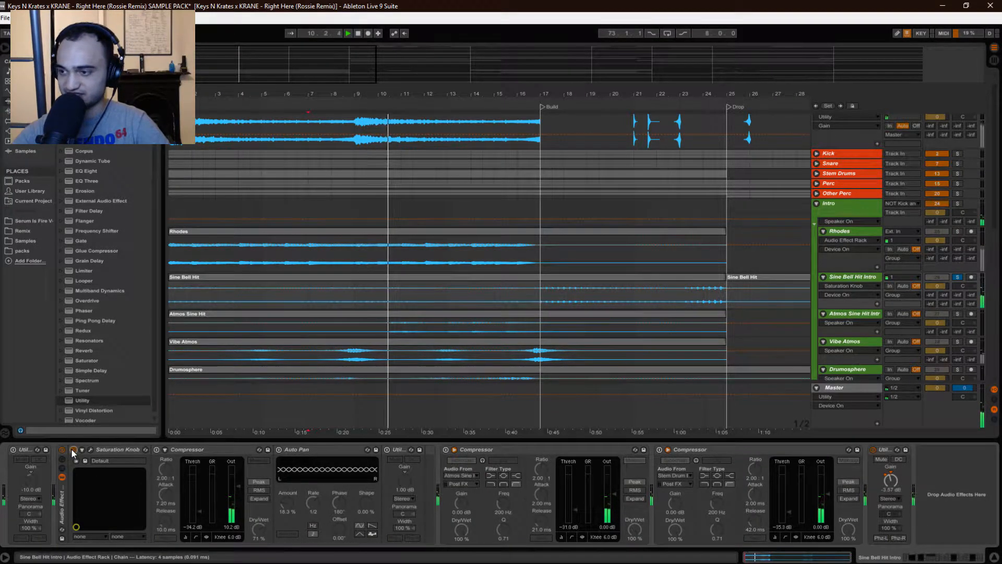
key(space)
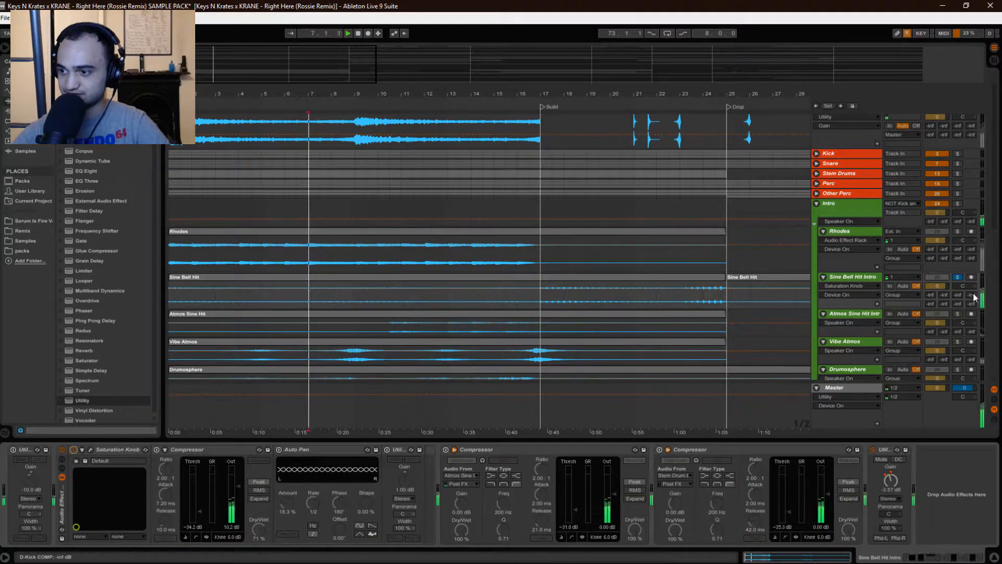
click(77, 452)
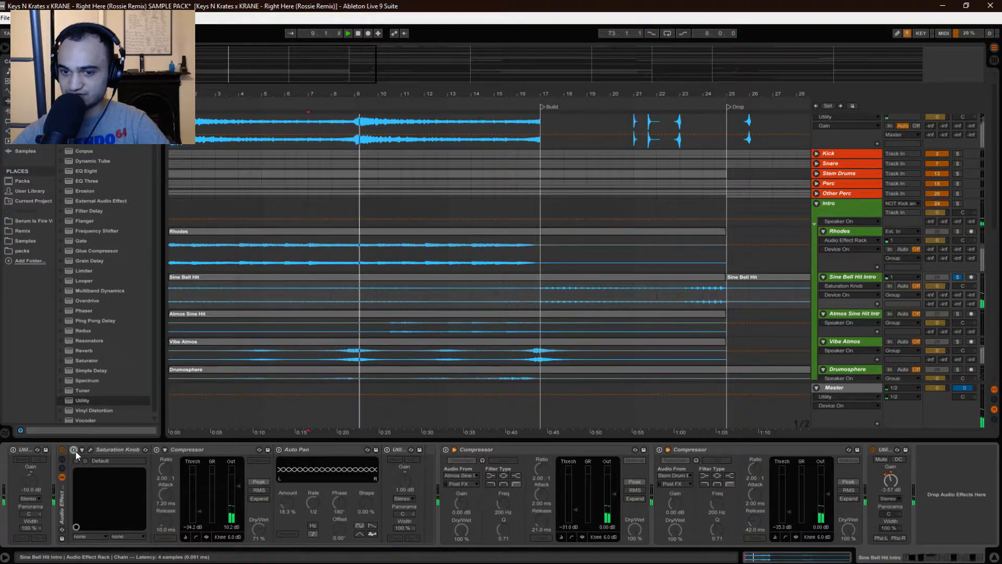
click(76, 452)
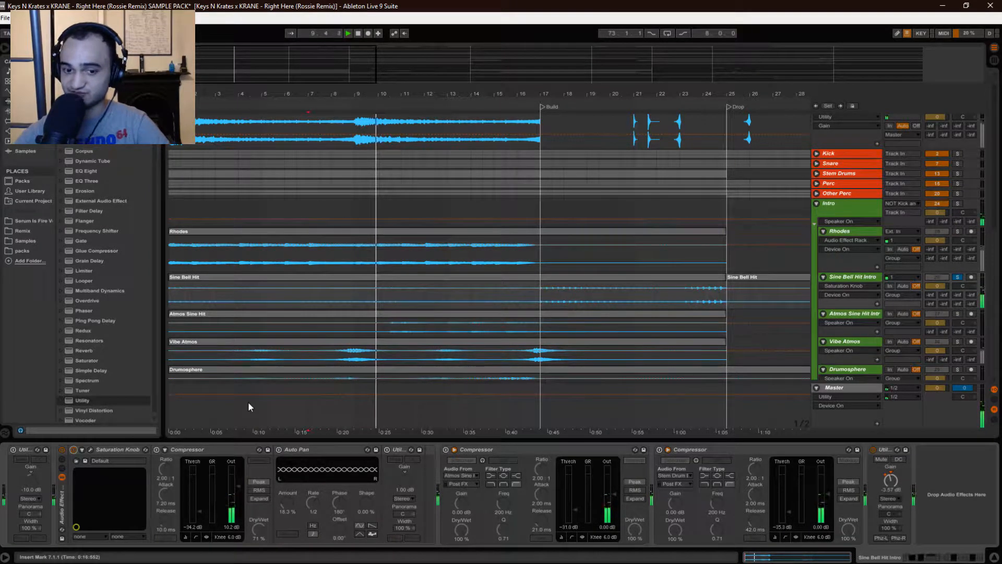
Enable the Compressor after Saturation Knob and the chain's first Utility, and play the track from bar 7.
click(156, 449)
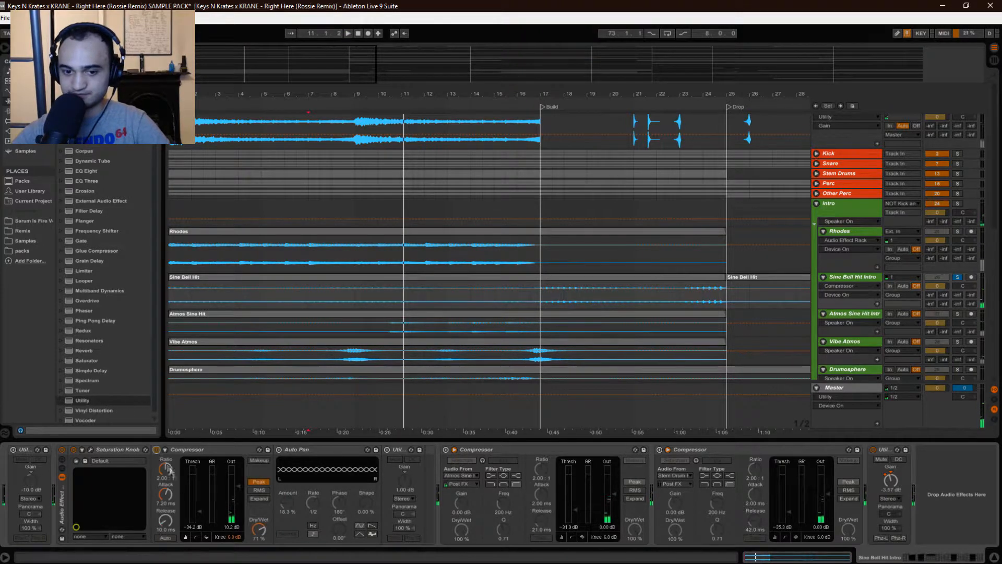
key(space)
key(space)
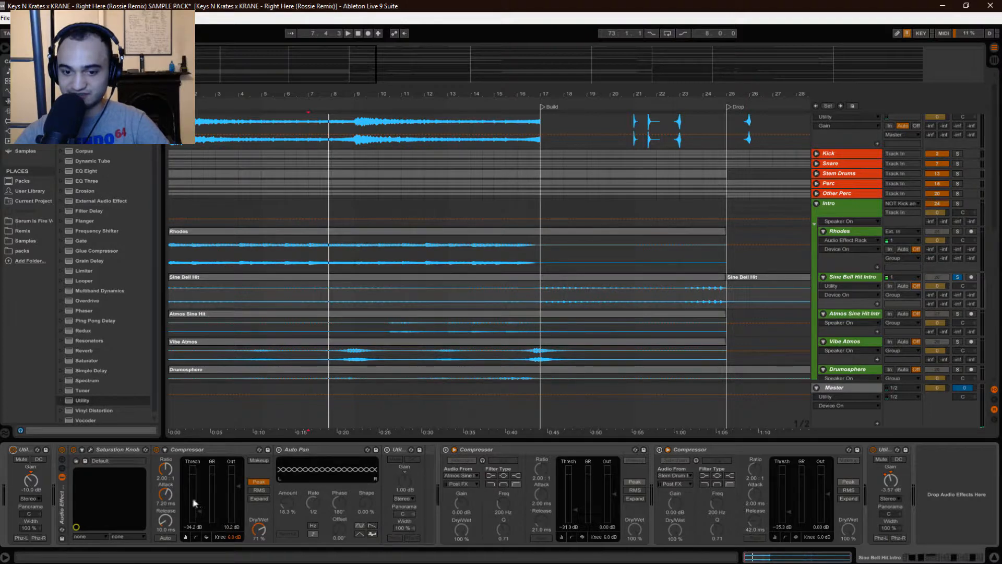
key(space)
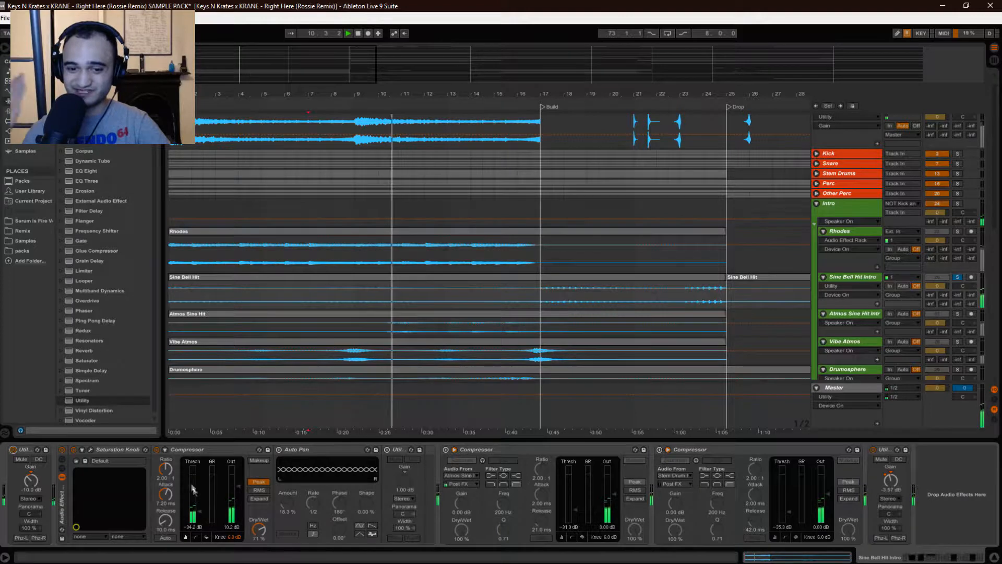
Compare the sound with the Compressor after Saturation Knob bypassed and enabled during playback from bar 7.
click(156, 449)
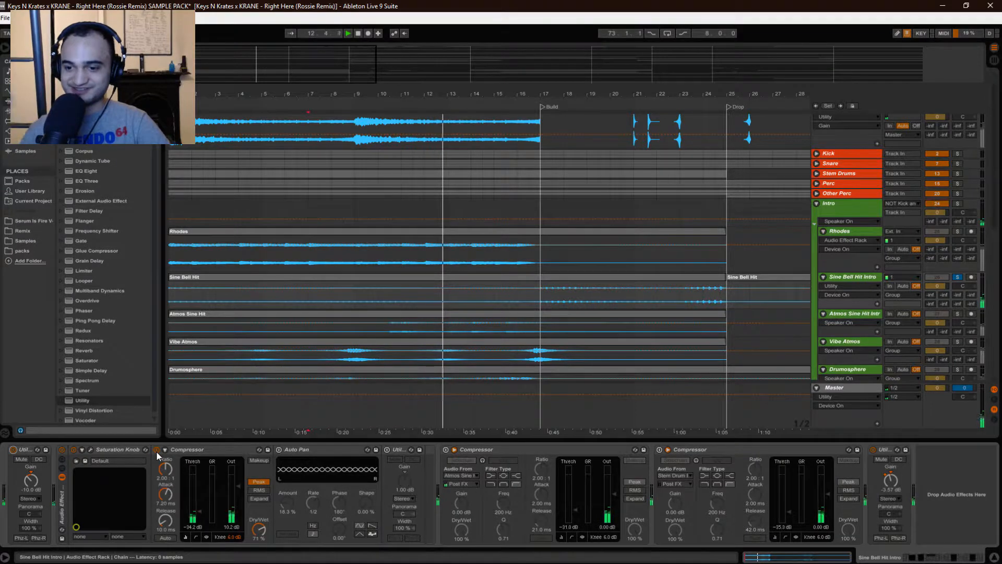
click(157, 450)
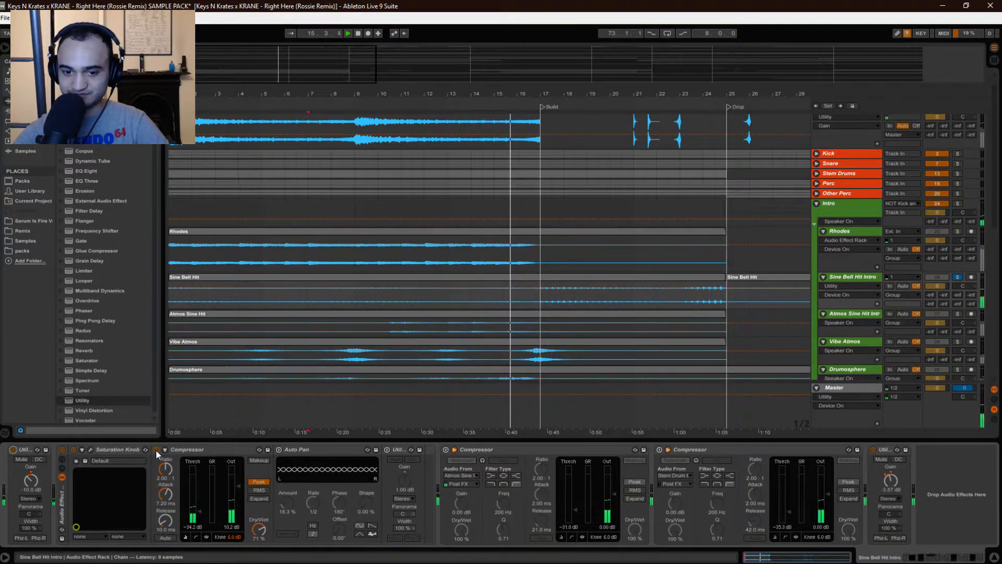
click(156, 449)
key(space)
key(space)
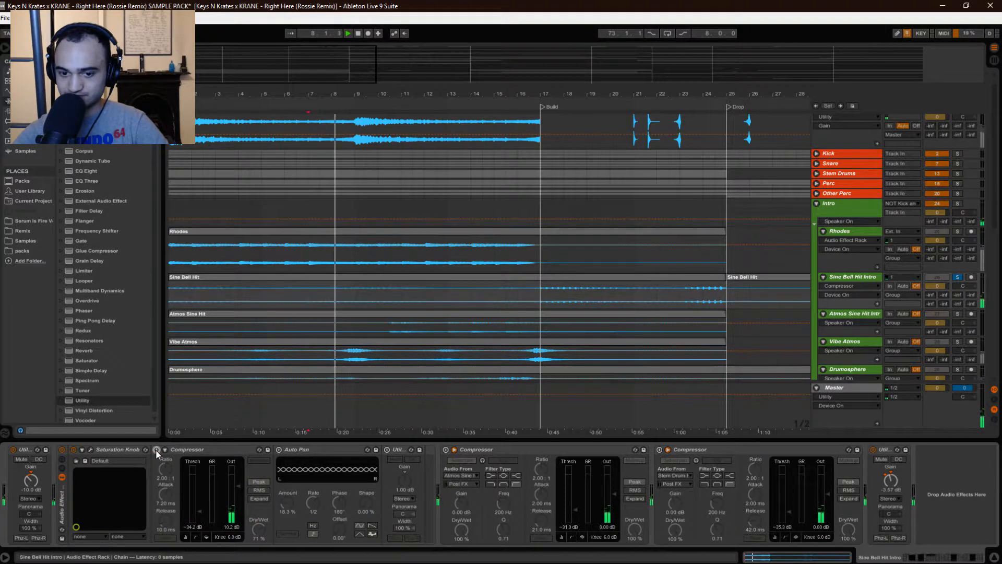
click(156, 448)
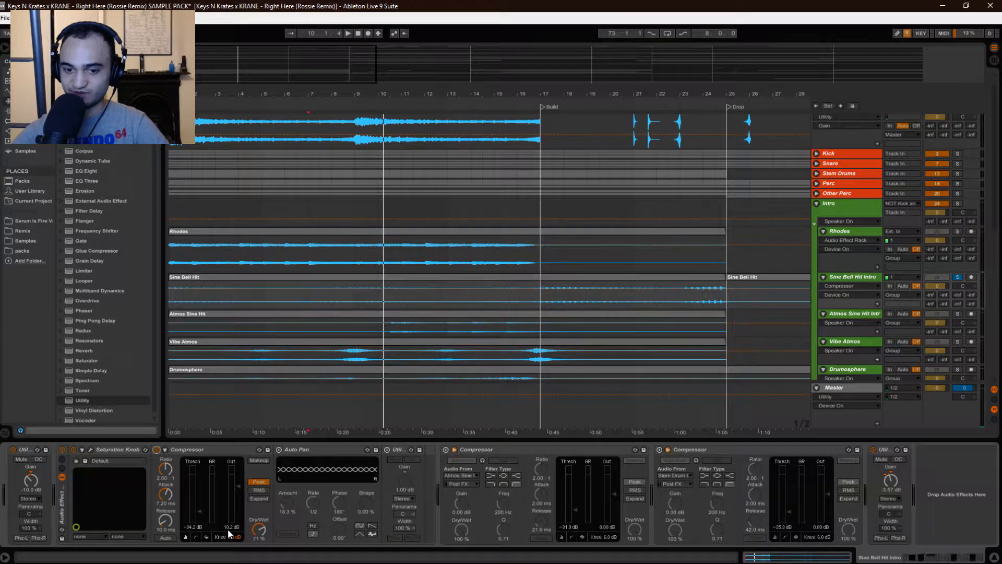
Set that Compressor's output gain to 0.00 dB and bypass it during playback to compare the sound.
click(238, 502)
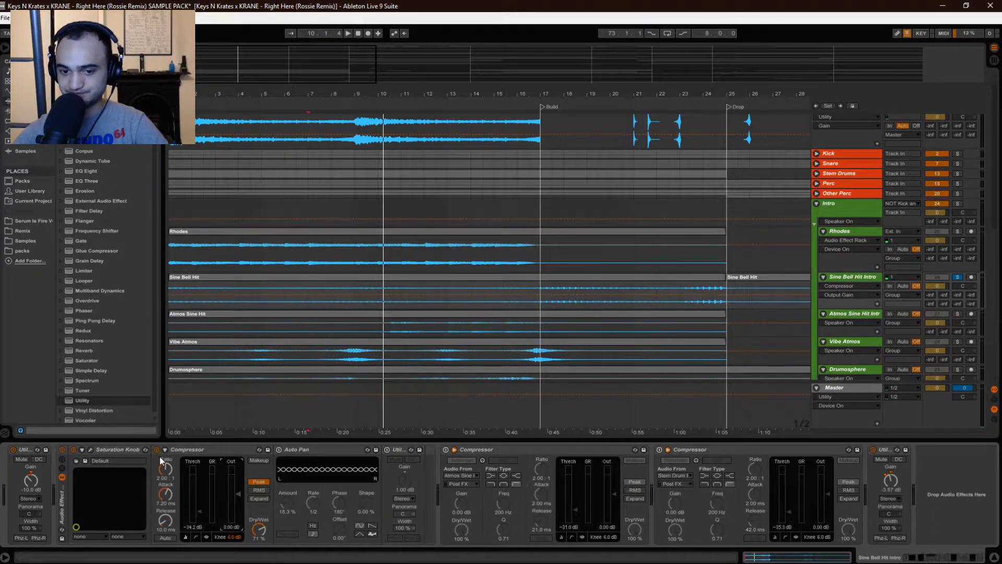
key(space)
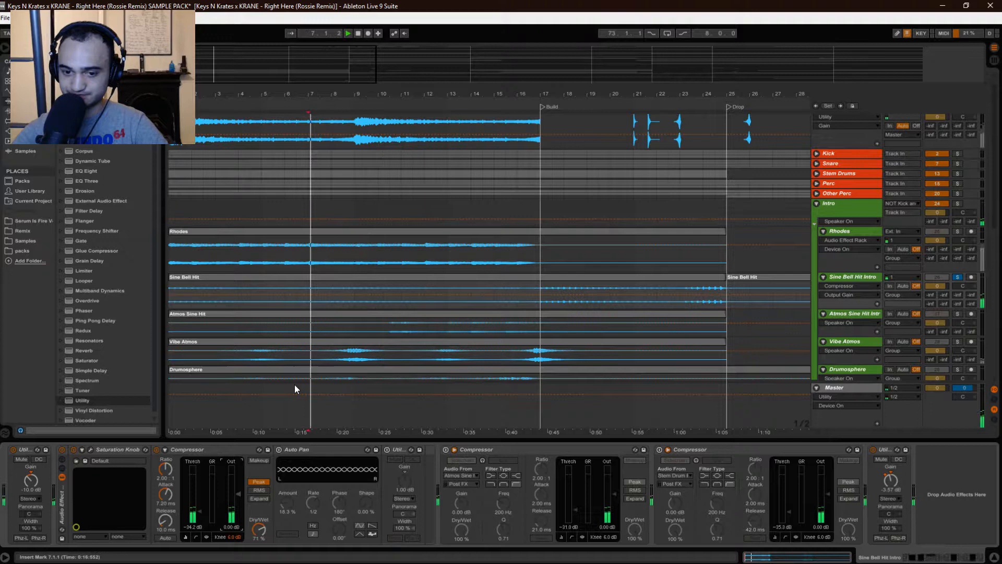
click(157, 449)
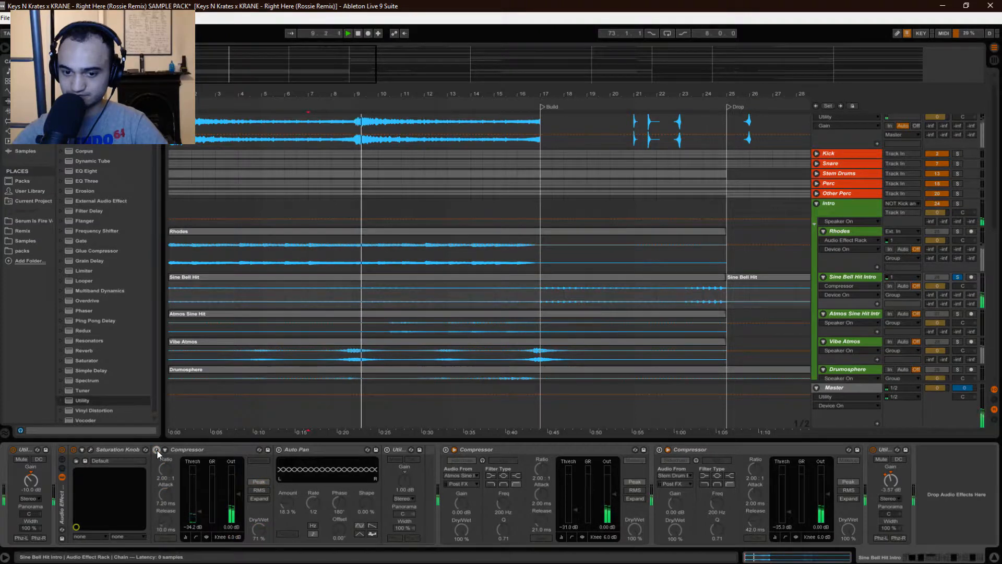
Re-enable the Compressor after Saturation Knob in Sine Bell Hit Intro and replay from bar 7 to hear it.
click(157, 450)
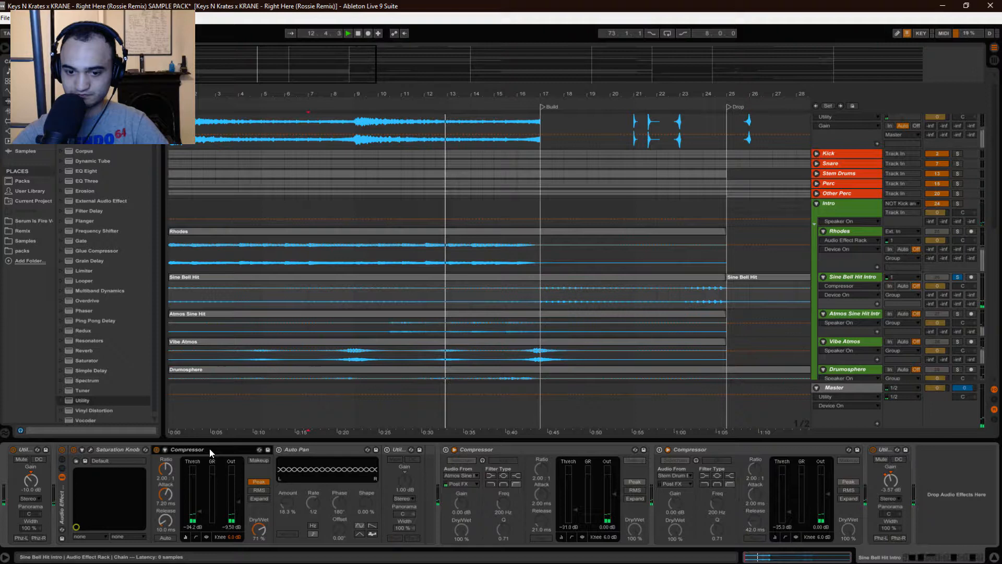
key(space)
key(space)
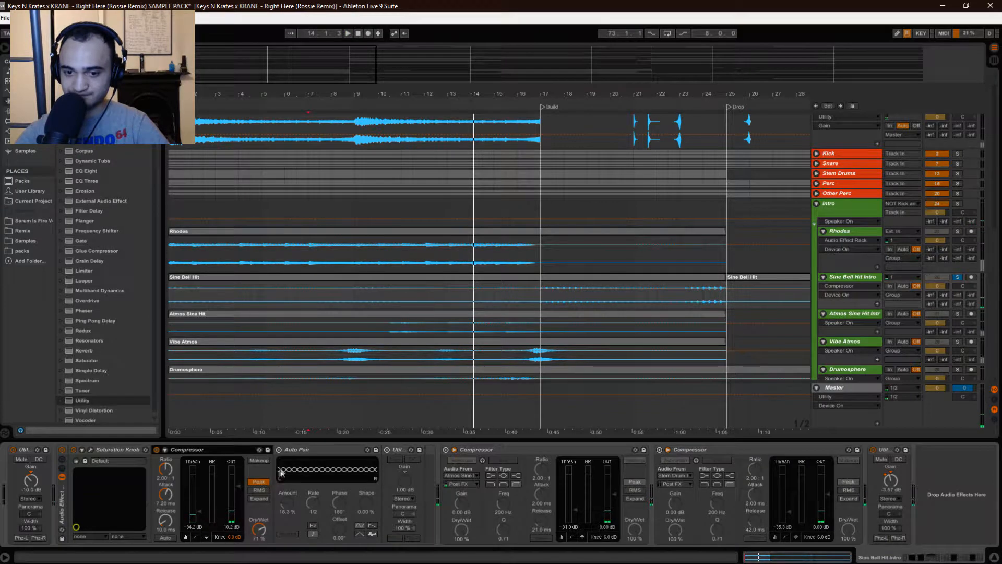
Enable Auto Pan in Sine Bell Hit Intro and play the track from bar 7.
click(279, 449)
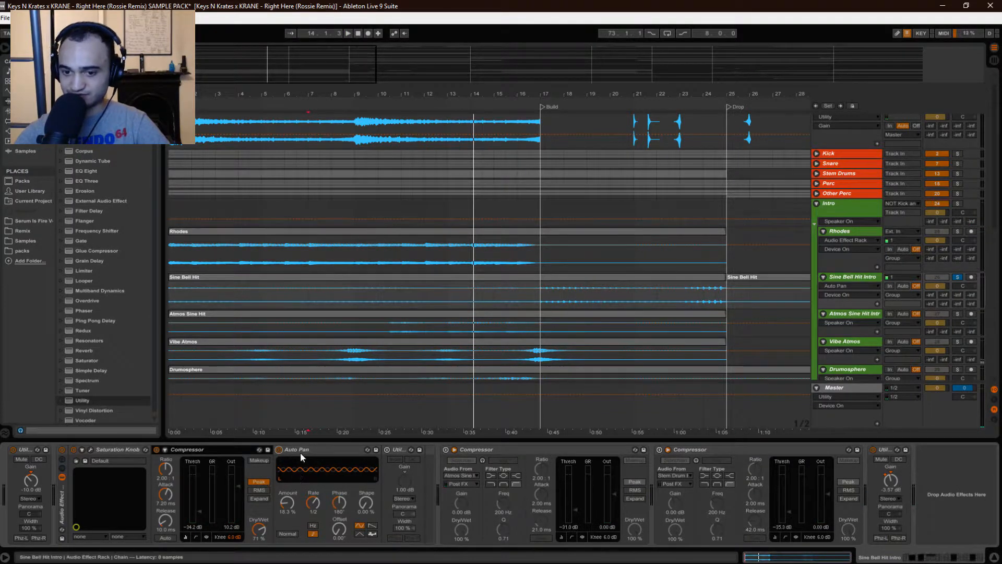
click(300, 453)
key(space)
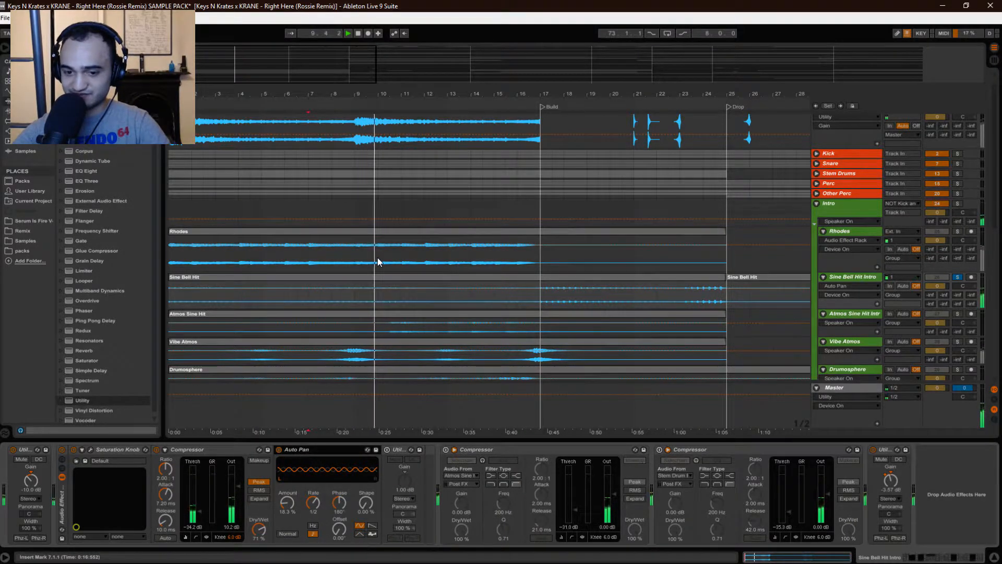
scroll(377, 264, up, 1)
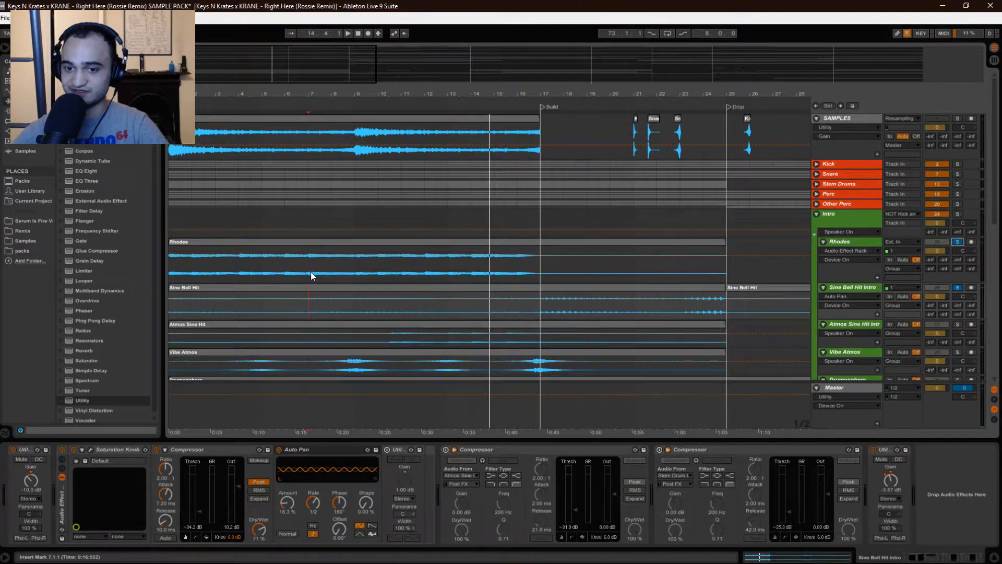
click(311, 272)
key(space)
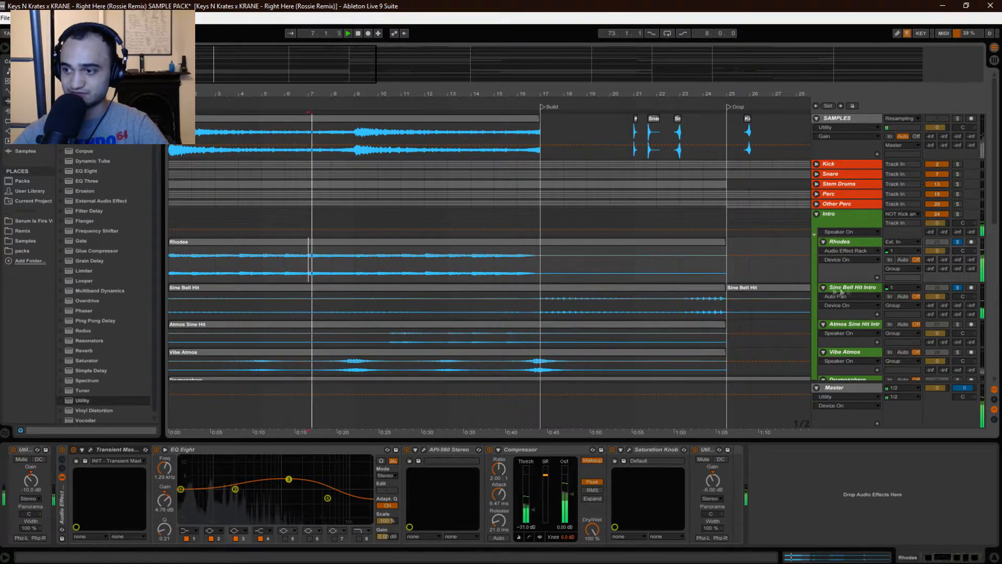
click(860, 287)
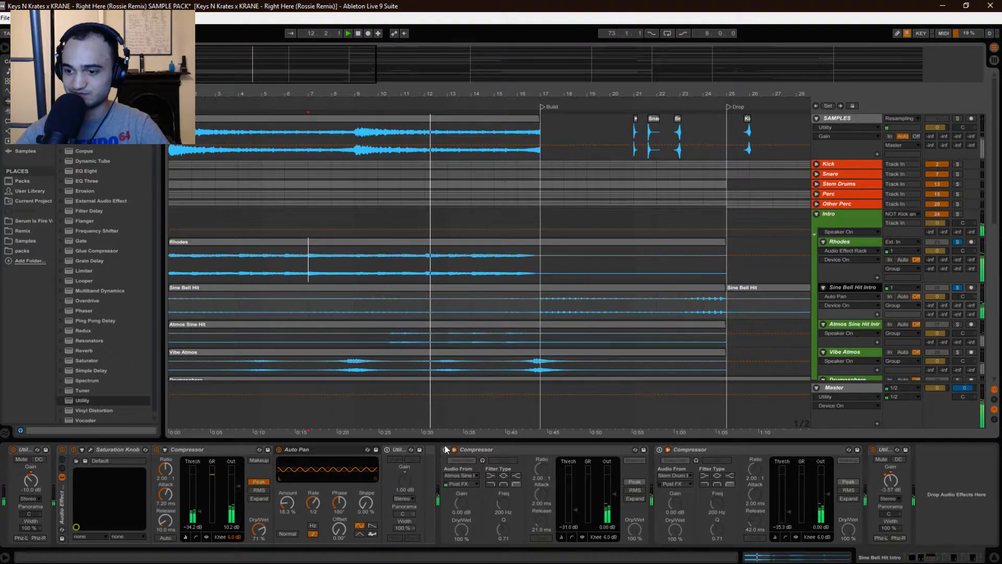
Enable the Utility after Auto Pan and the two sidechained Compressors in Sine Bell Hit Intro.
click(387, 449)
click(386, 450)
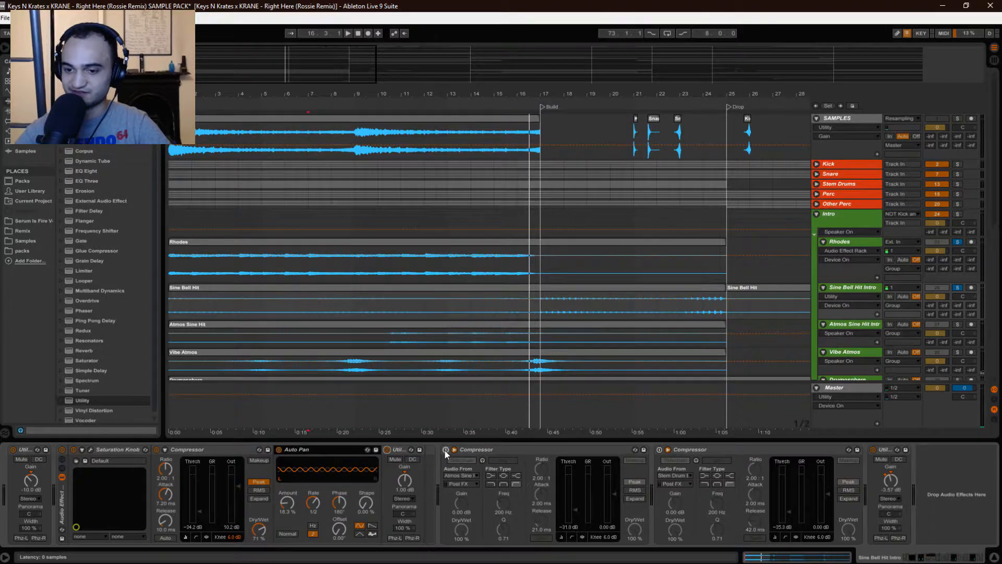
click(659, 449)
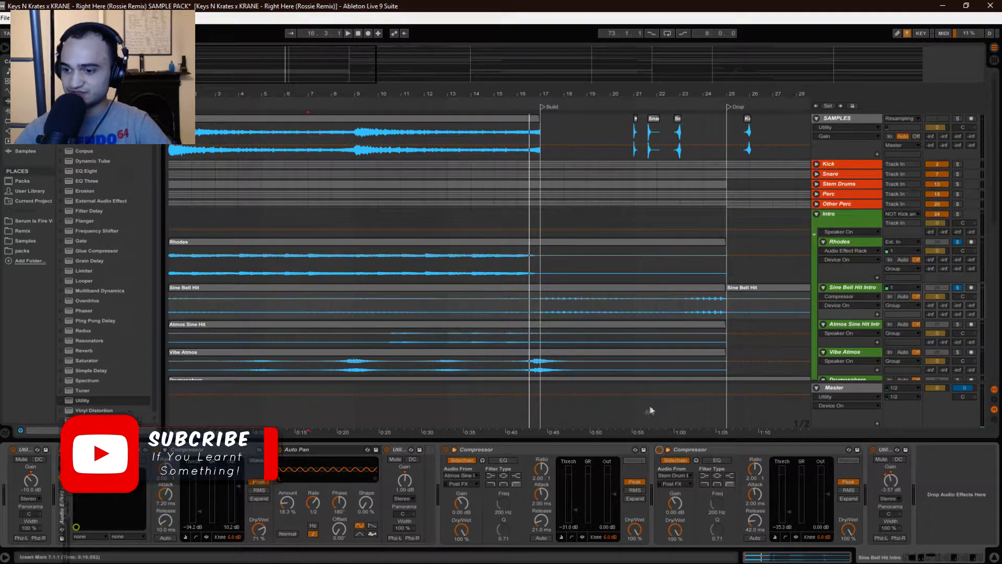
Solo Atmos Sine Hit Intro and turn off the solo on Sine Bell Hit Intro.
scroll(512, 293, down, 3)
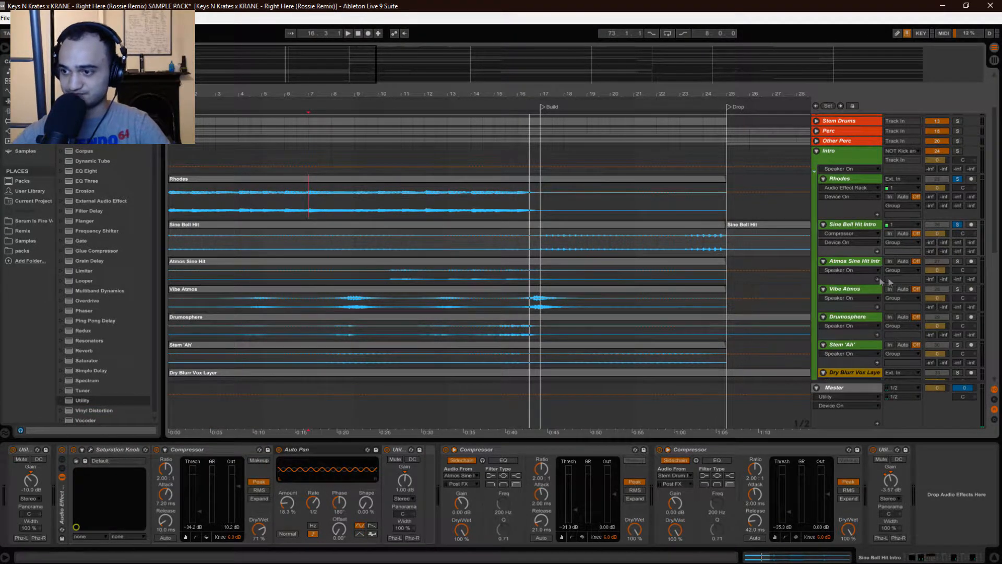
click(958, 261)
click(958, 225)
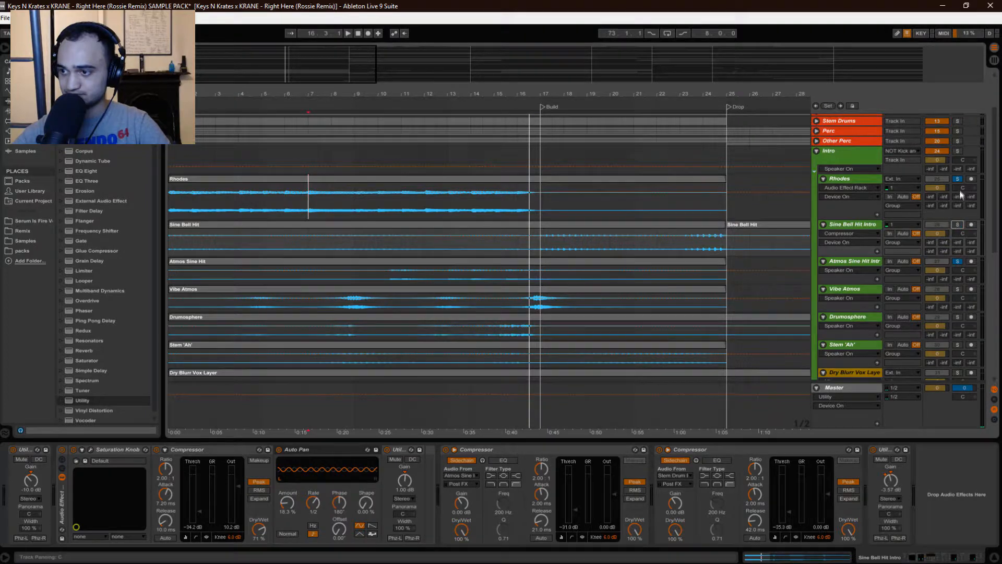
Audition the soloed Atmos Sine Hit Intro by playing from bar 4 and from bar 10.
click(171, 308)
key(space)
key(space)
key(space)
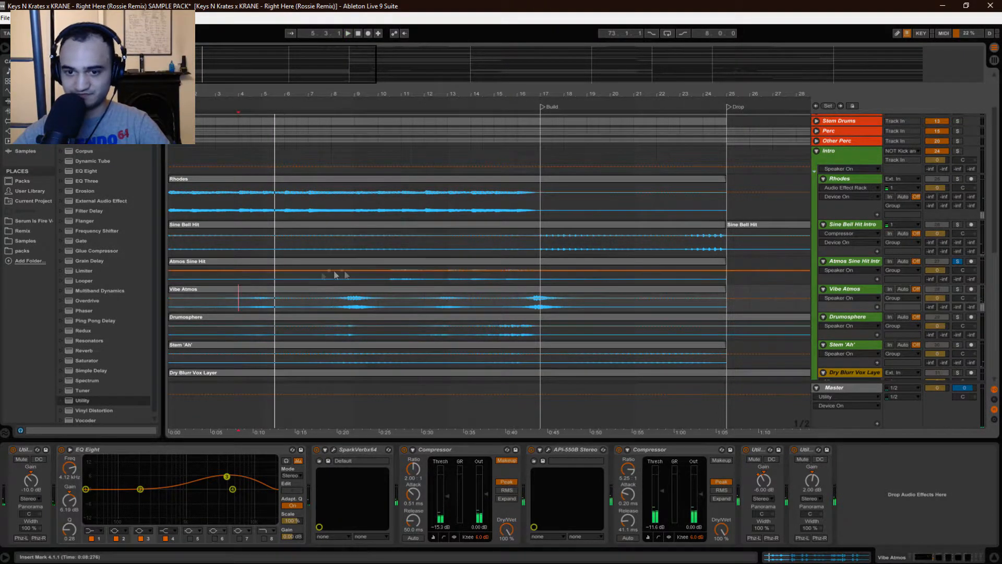
click(380, 279)
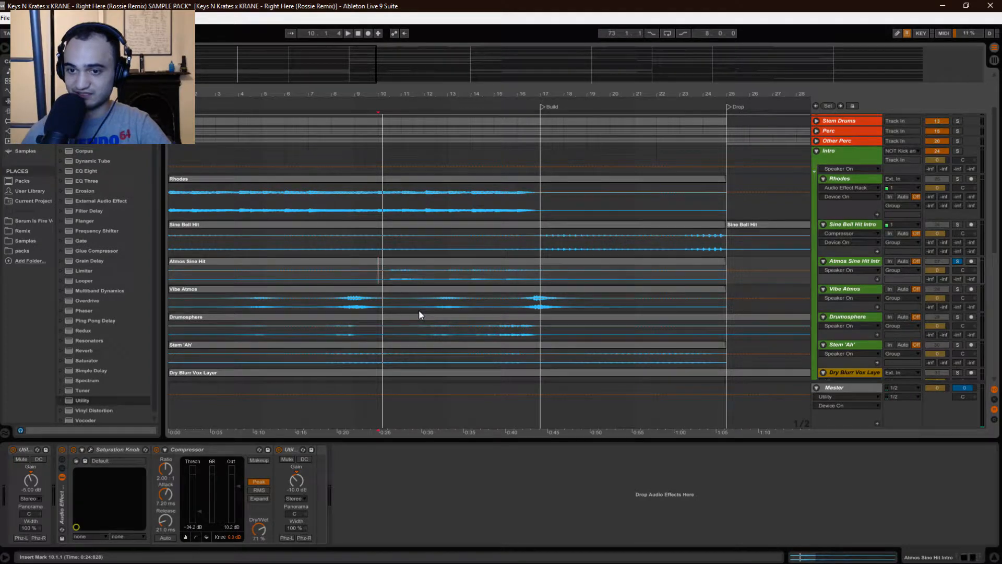
key(space)
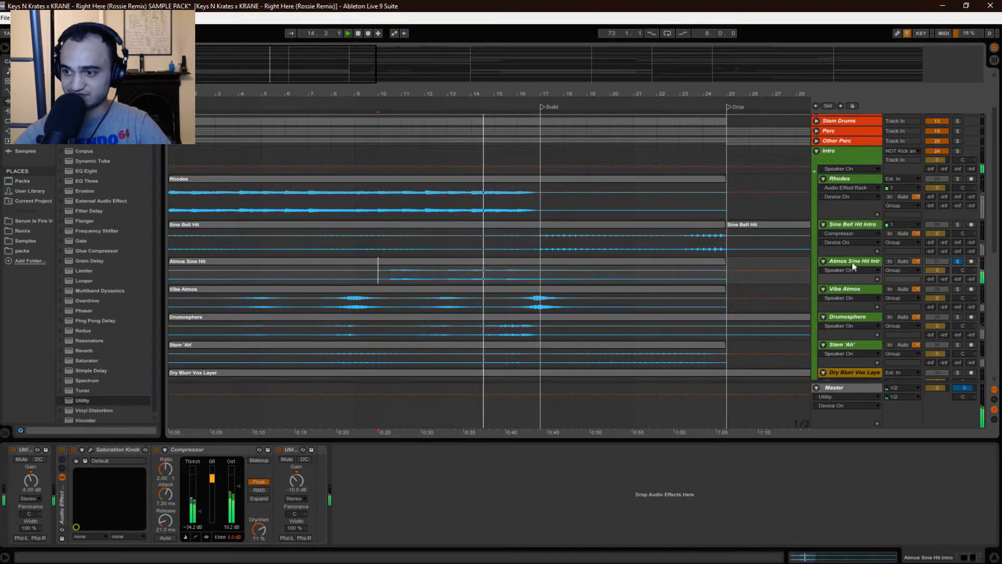
Inspect the sidechain source of the first sidechained Compressor in Sine Bell Hit Intro during playback.
click(856, 224)
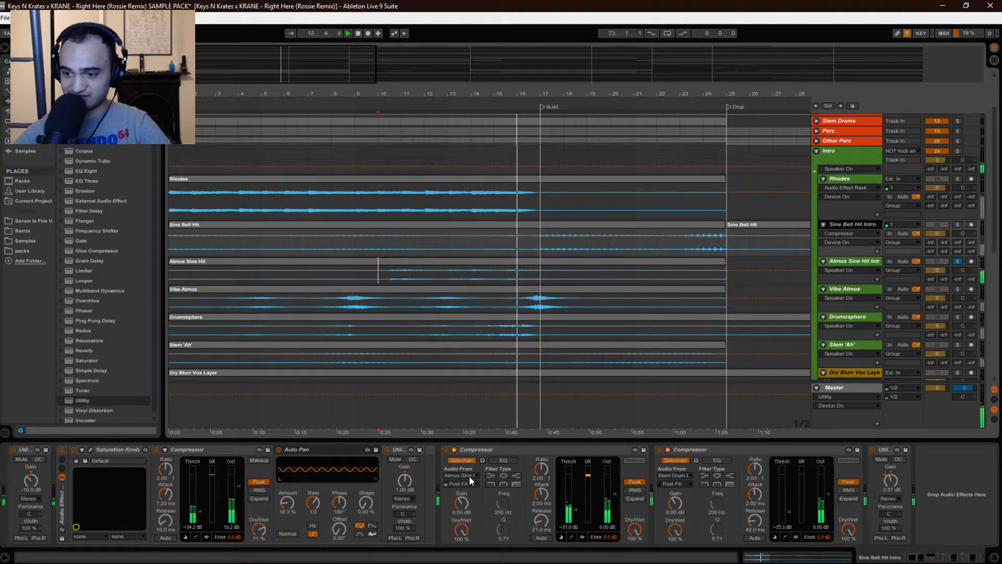
click(459, 475)
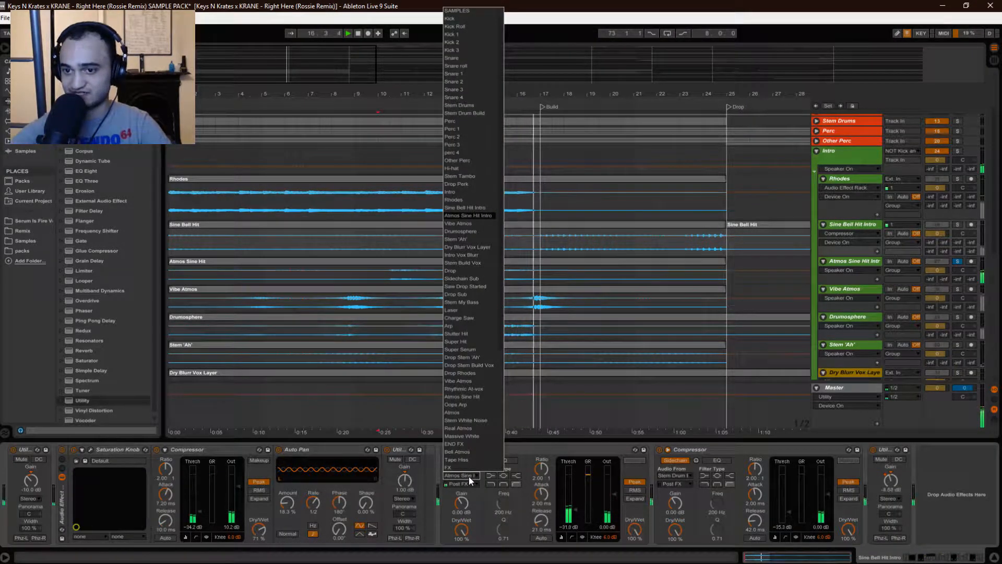
click(473, 476)
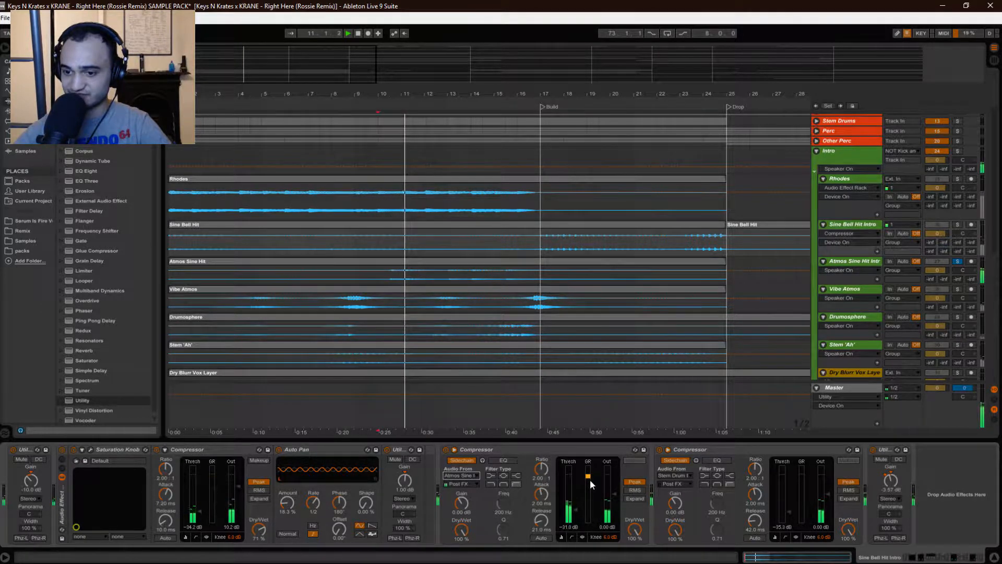
Solo Sine Bell Hit Intro alongside Atmos Sine Hit Intro and replay both from bar 10 to hear the sidechaining.
click(960, 232)
key(space)
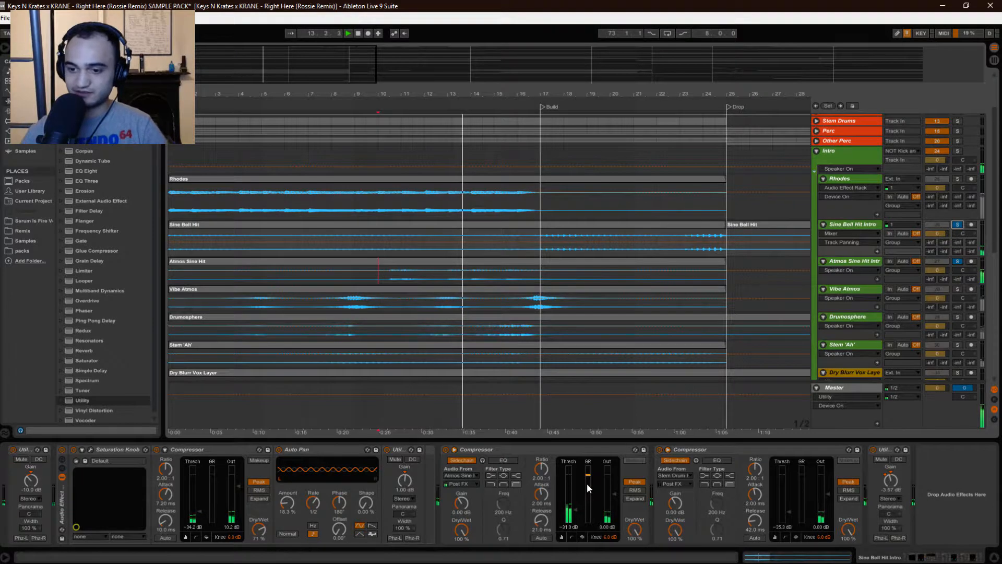
key(space)
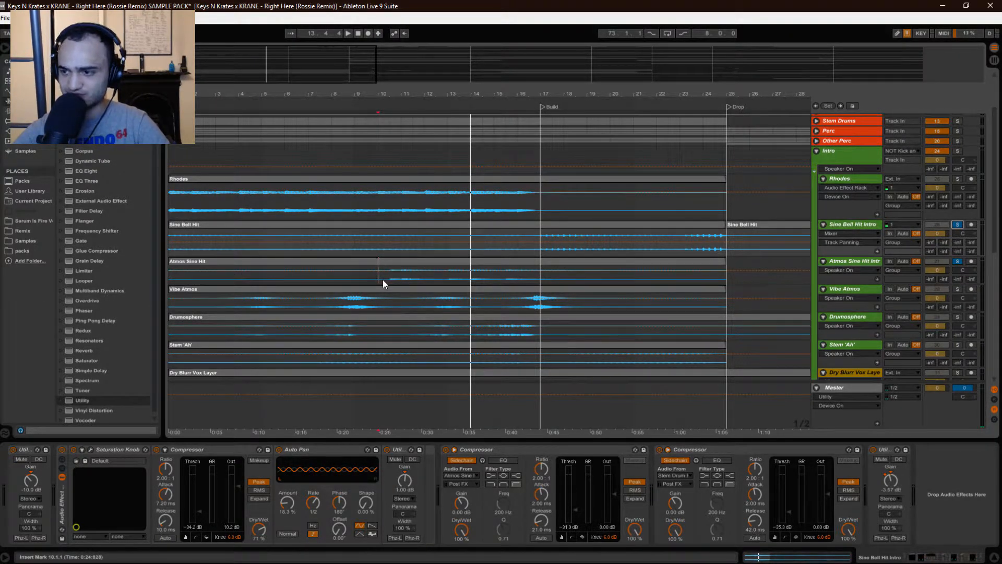
key(space)
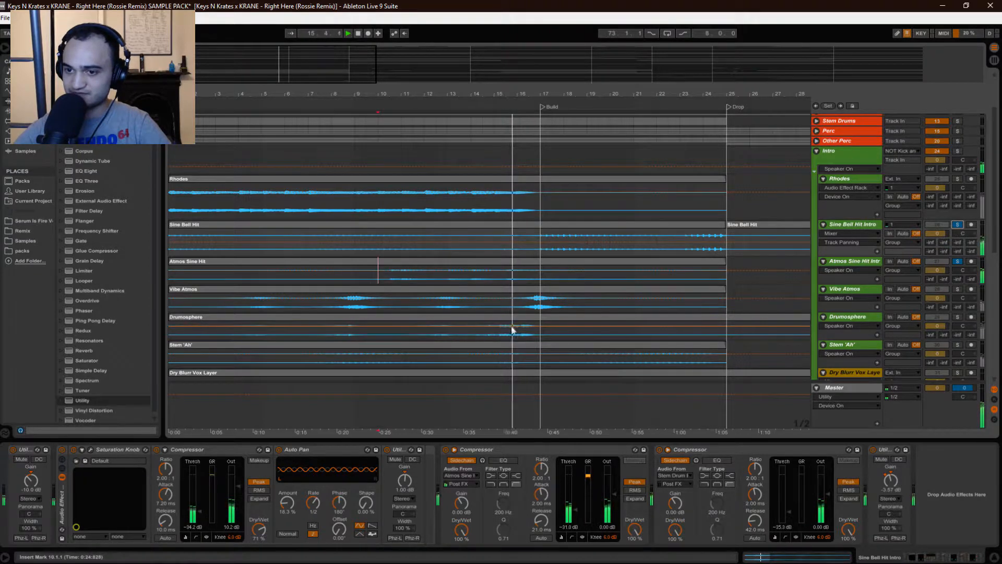
Compare the device chains of Atmos Sine Hit Intro and Sine Bell Hit Intro, ending on Atmos Sine Hit Intro.
click(859, 268)
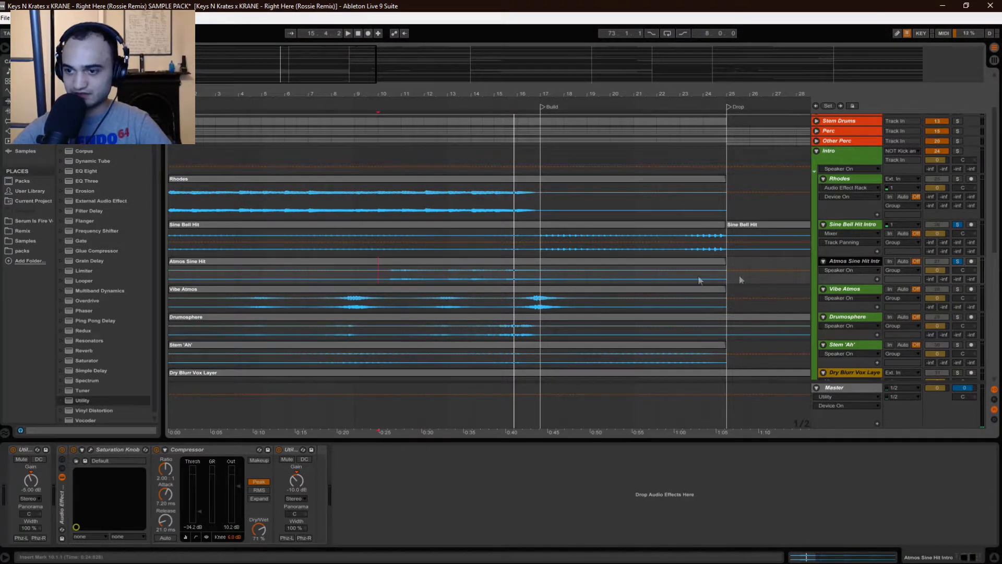
click(846, 227)
click(851, 262)
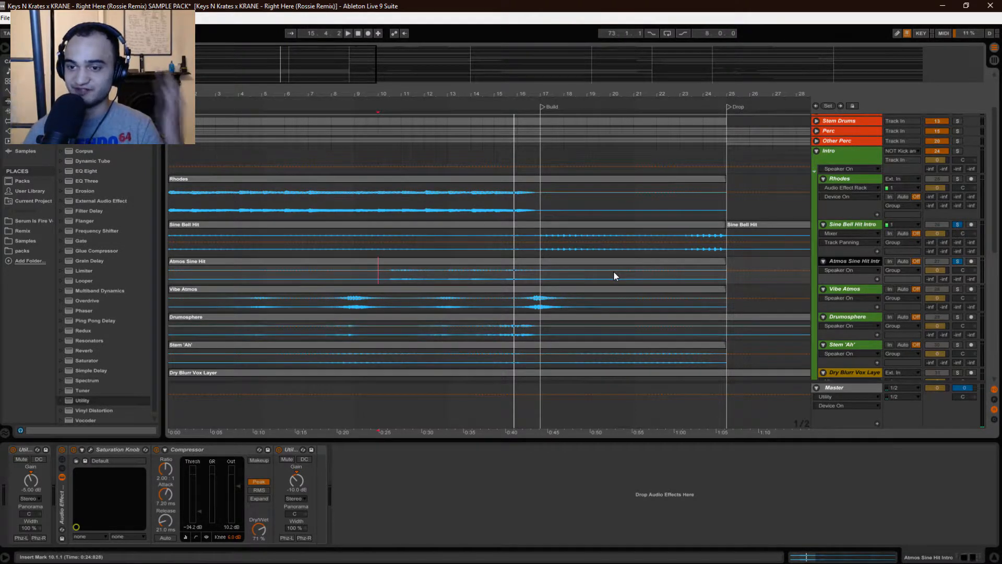
click(841, 225)
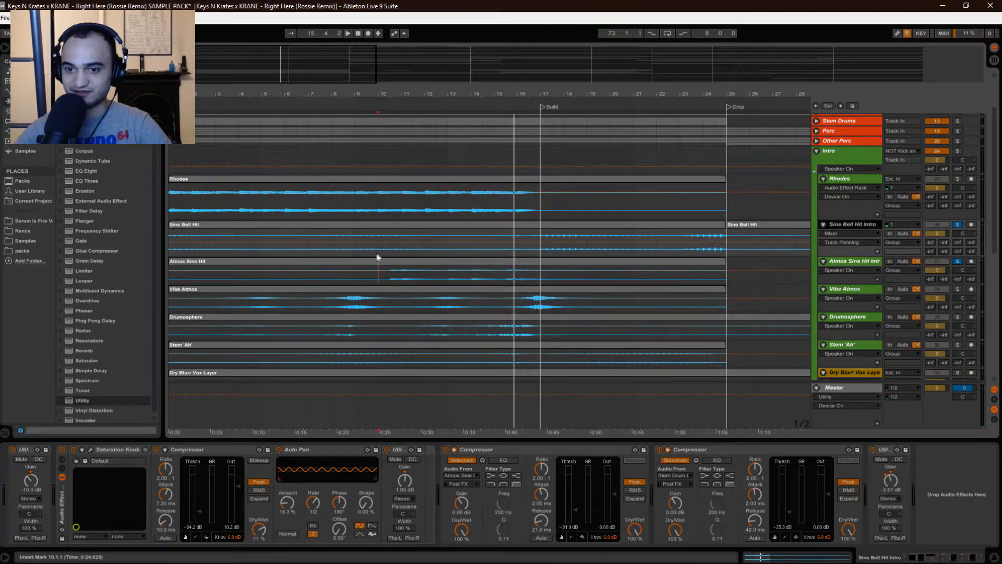
click(856, 261)
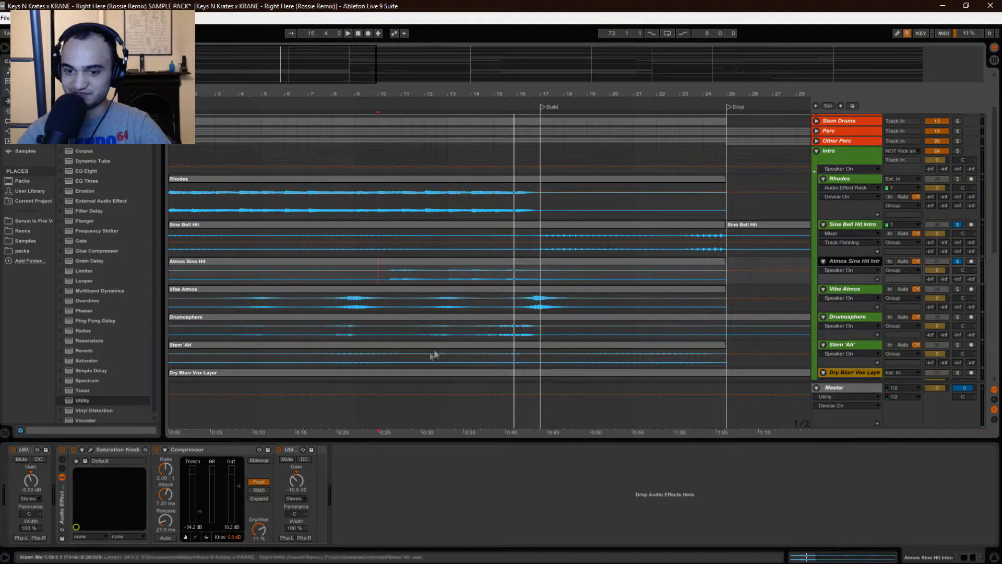
Show Saturation Knob's plug-in window in Atmos Sine Hit Intro and play from bar 10 while toggling the Compressor.
click(90, 451)
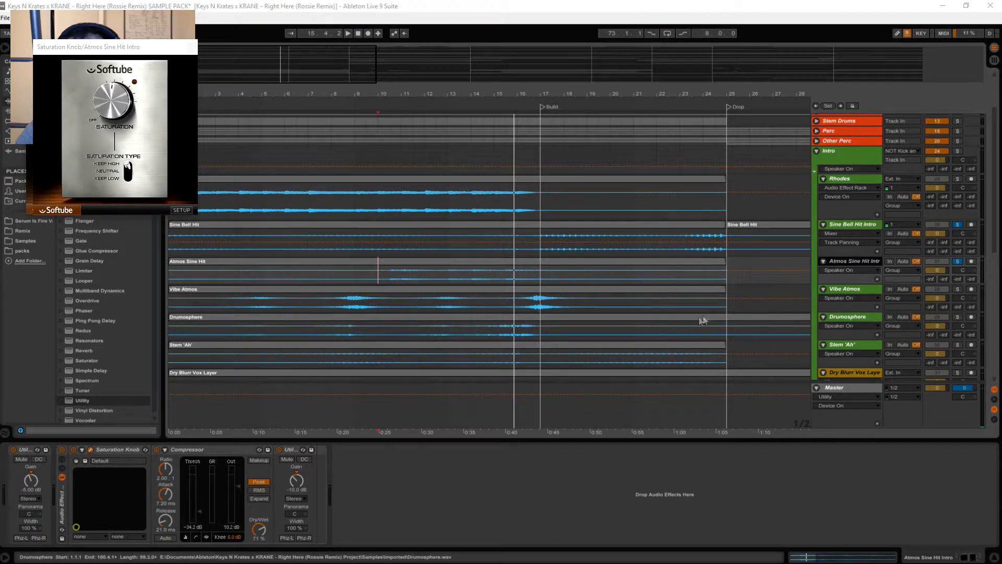
key(space)
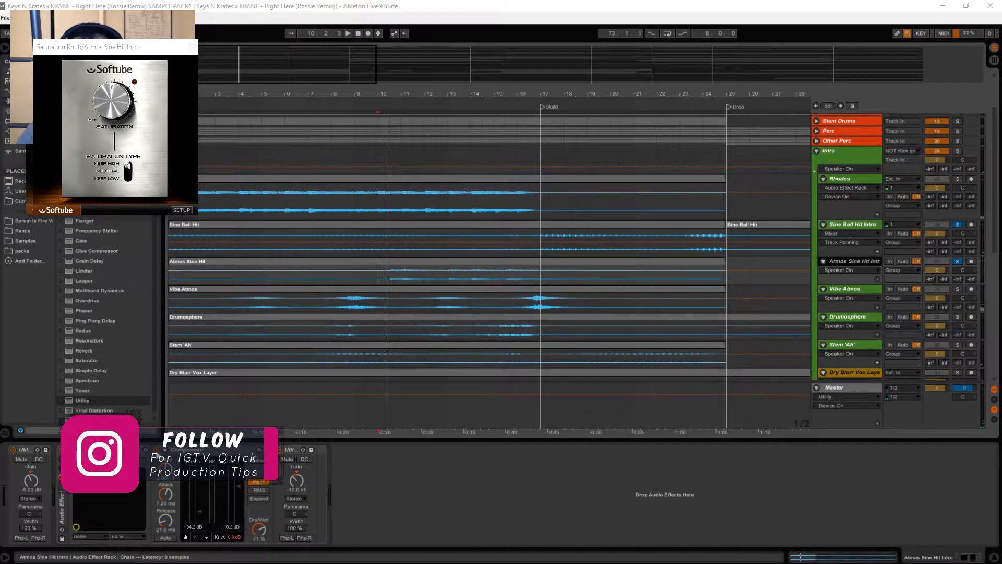
click(157, 450)
key(space)
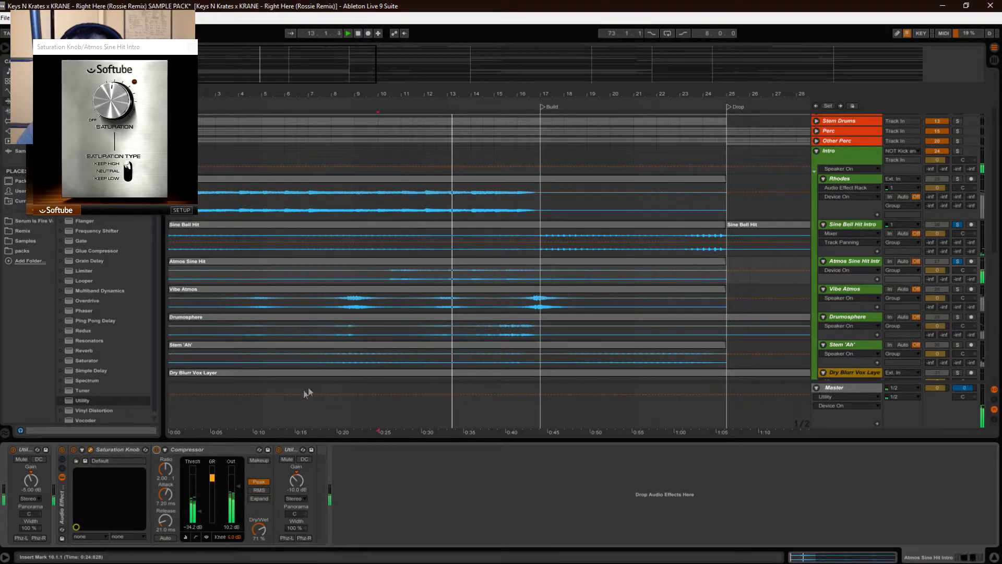
Bypass the Compressor in Atmos Sine Hit Intro and toggle the chain's last Utility off and back on.
click(156, 450)
click(279, 450)
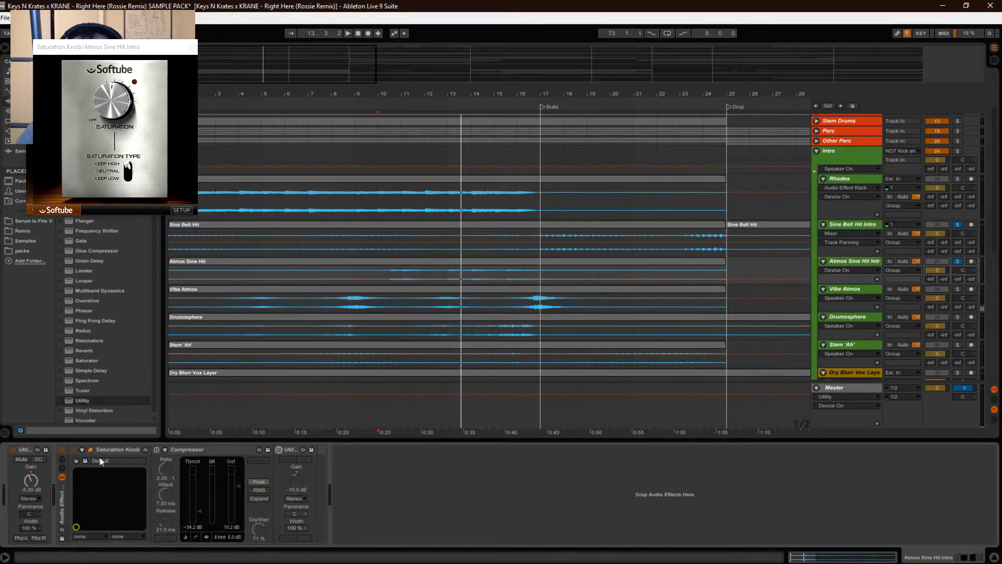
click(278, 450)
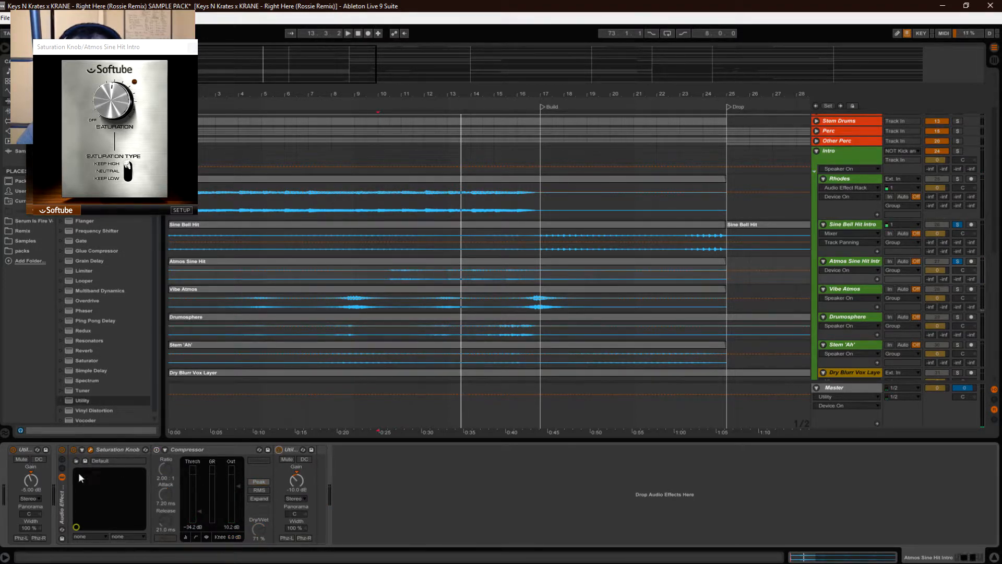
Play Atmos Sine Hit Intro from bar 10 to hear Saturation Knob with the Compressor bypassed, and close the plug-in window.
key(space)
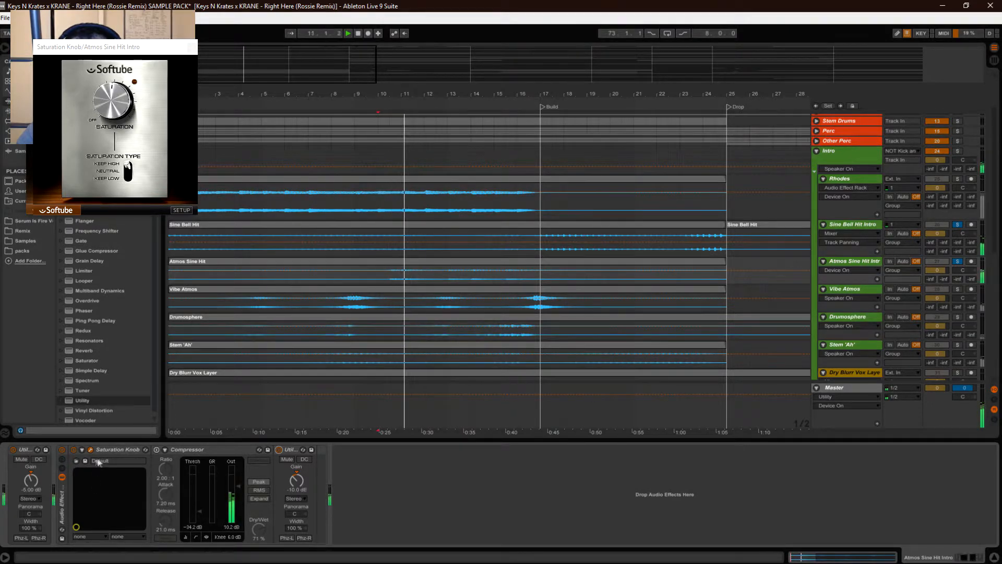
key(space)
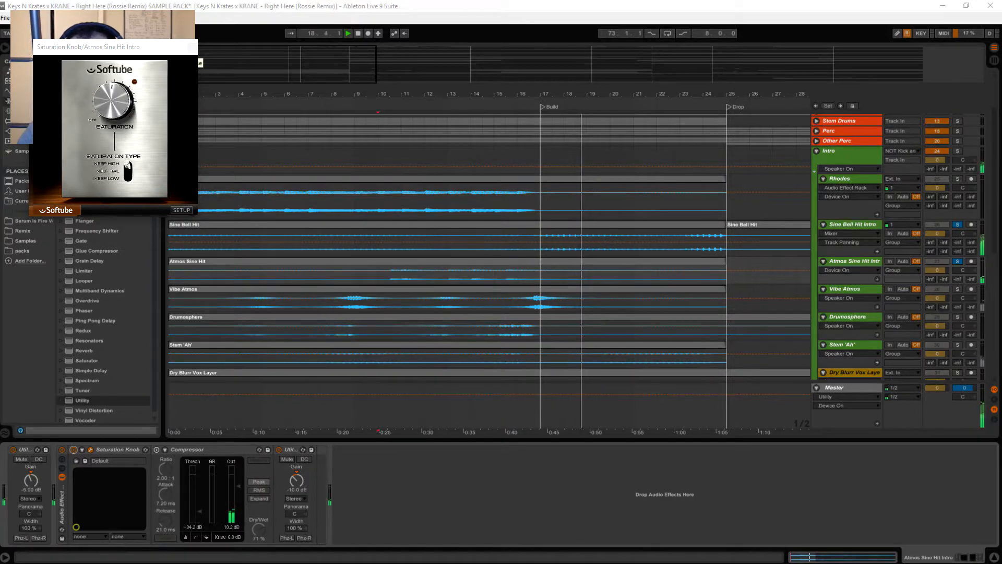
click(192, 47)
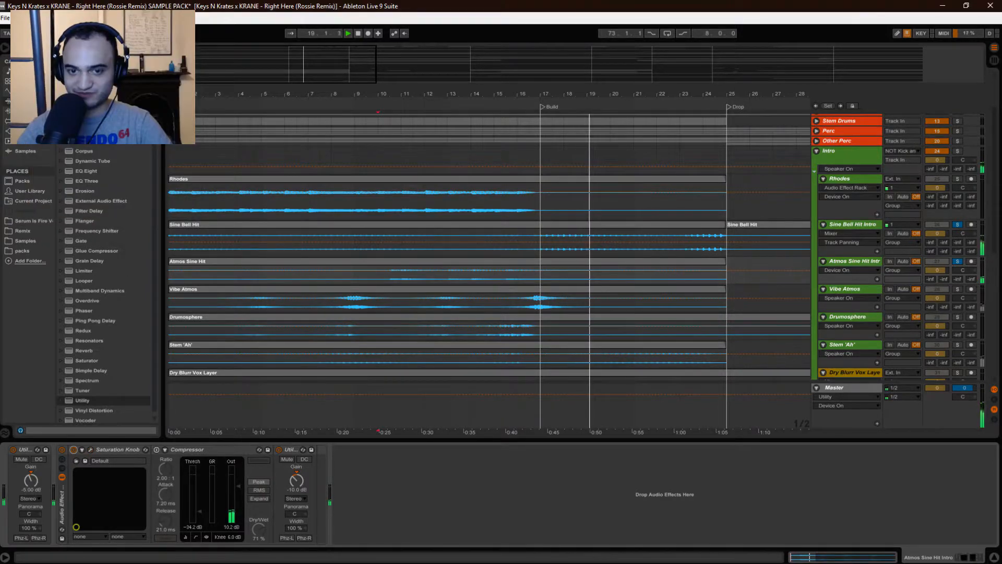
Compare Atmos Sine Hit Intro from bar 10 with its Compressor enabled and bypassed.
click(156, 450)
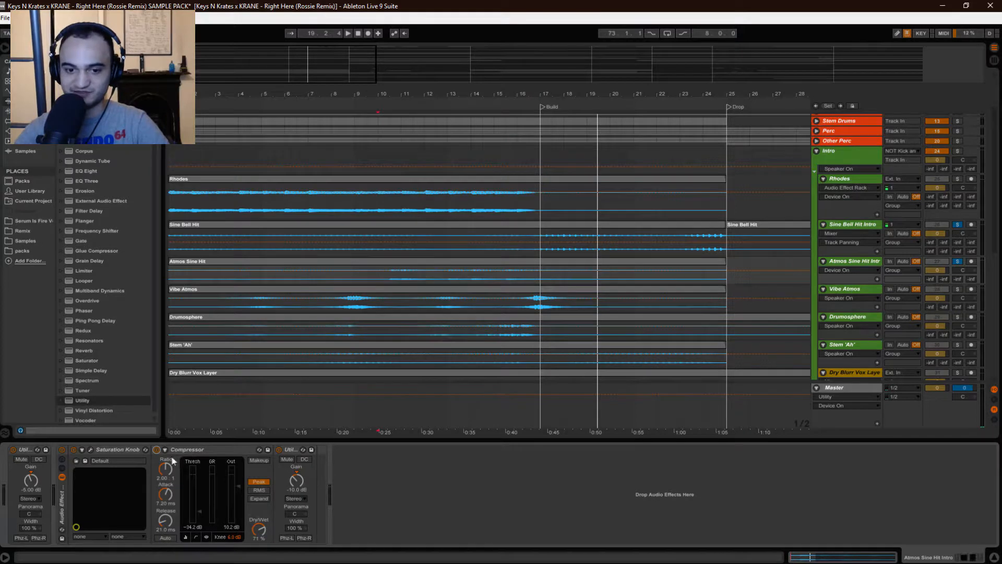
key(space)
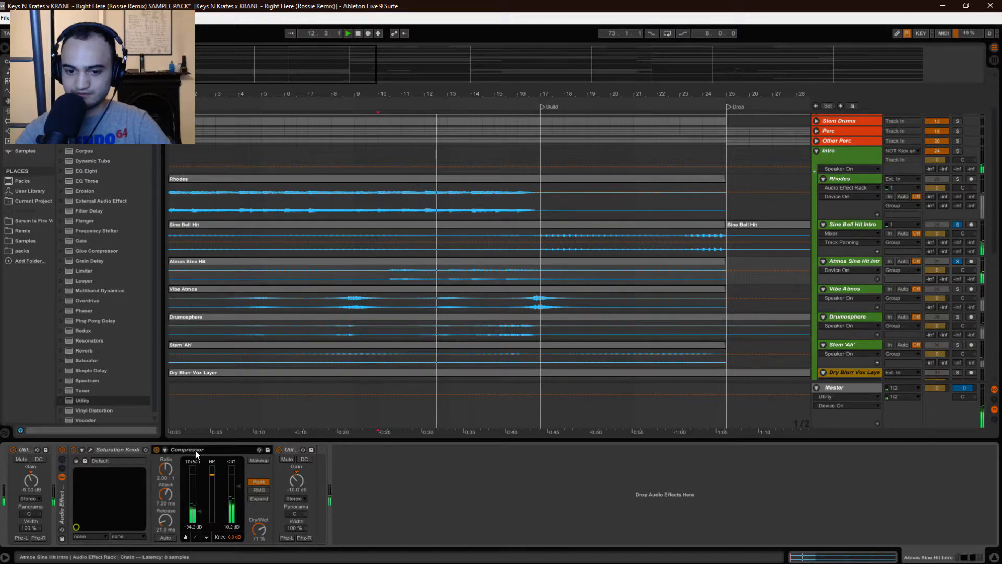
click(156, 450)
key(space)
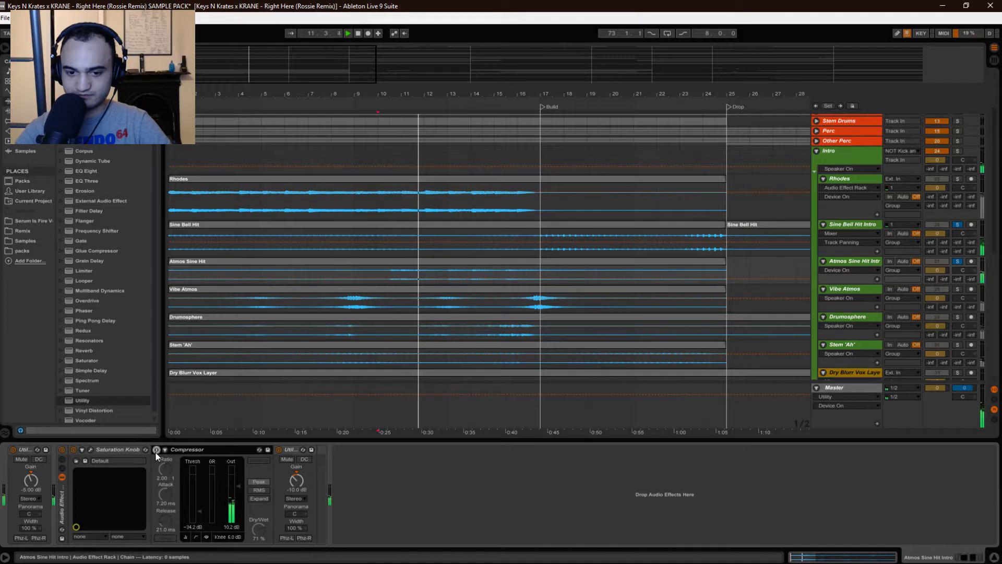
Re-enable the Compressor in Atmos Sine Hit Intro and let playback continue to hear its effect.
click(156, 449)
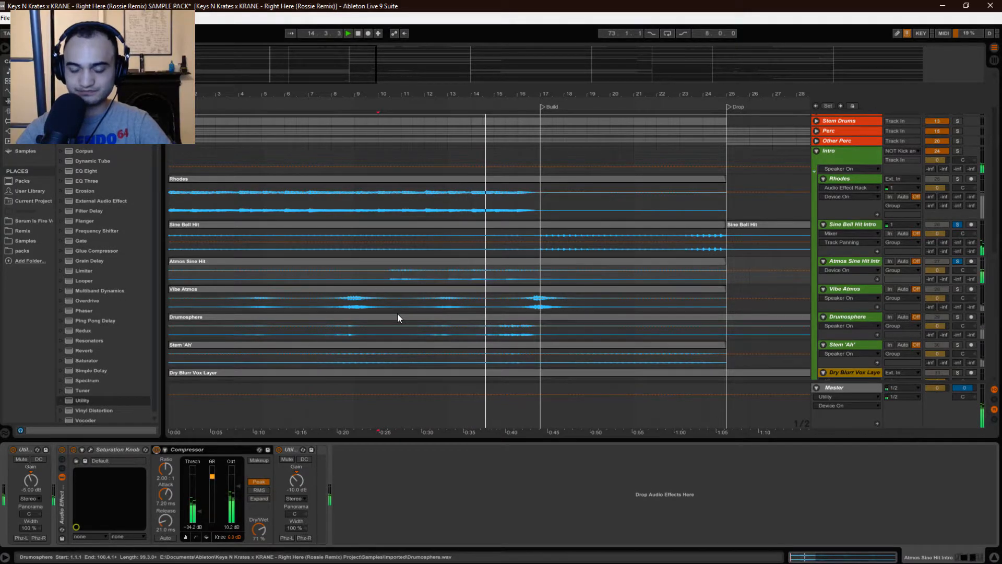
drag(443, 96, 248, 95)
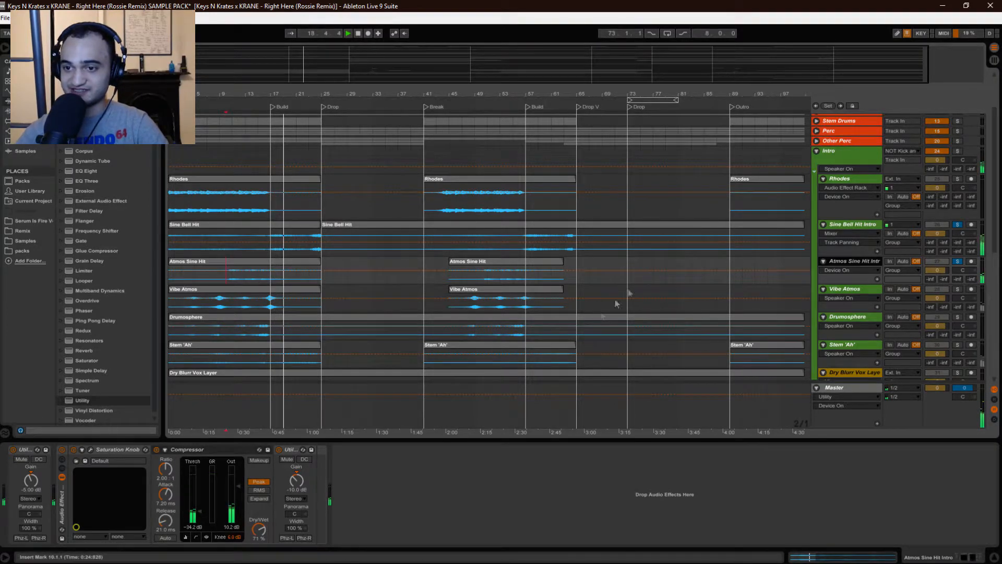
Examine the waveform of the Sine Atmos clip at bar 73 on the SAMPLES track, and stop playback.
scroll(626, 262, up, 5)
drag(658, 95, 490, 139)
drag(477, 98, 471, 71)
drag(520, 99, 519, 93)
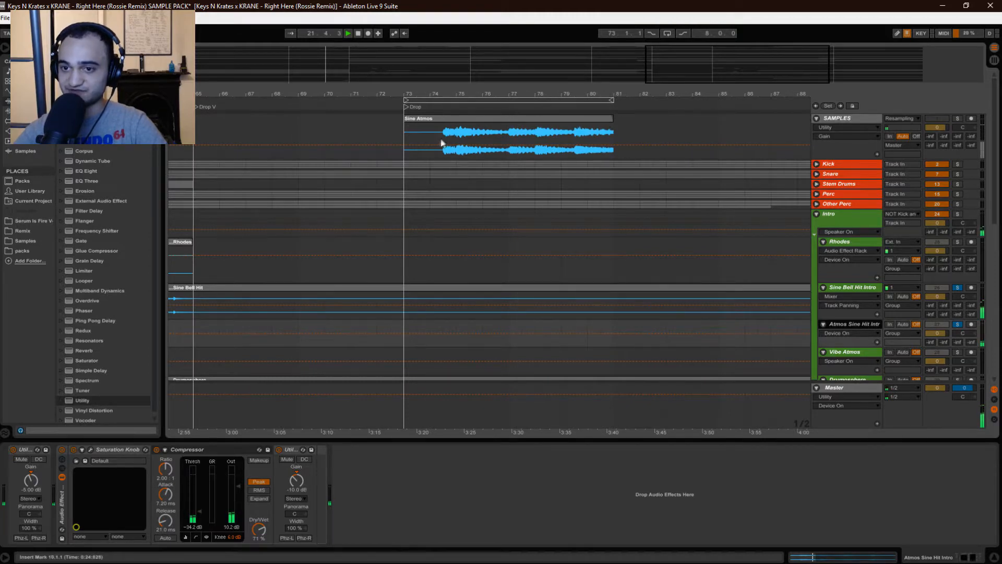
key(plus)
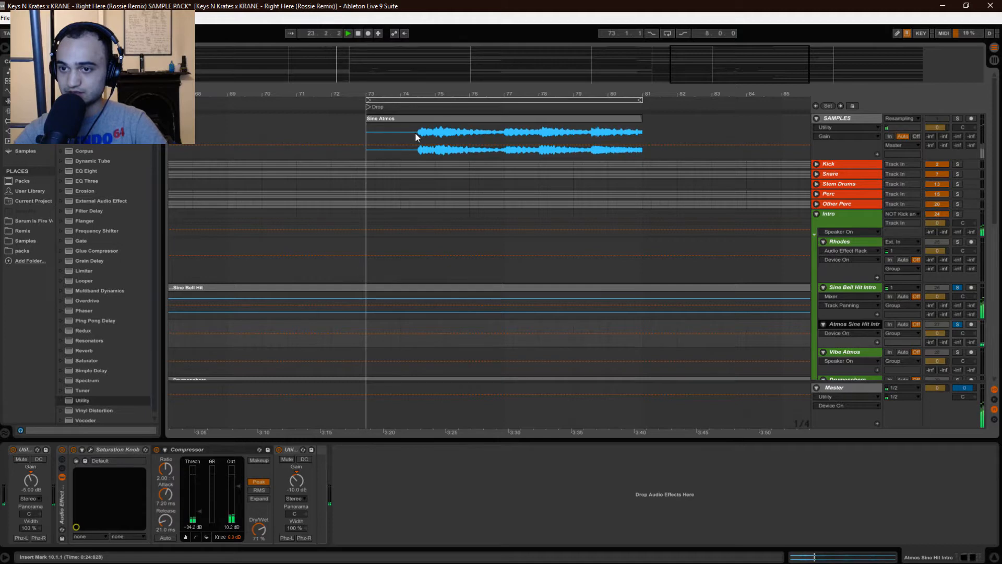
drag(439, 95, 440, 133)
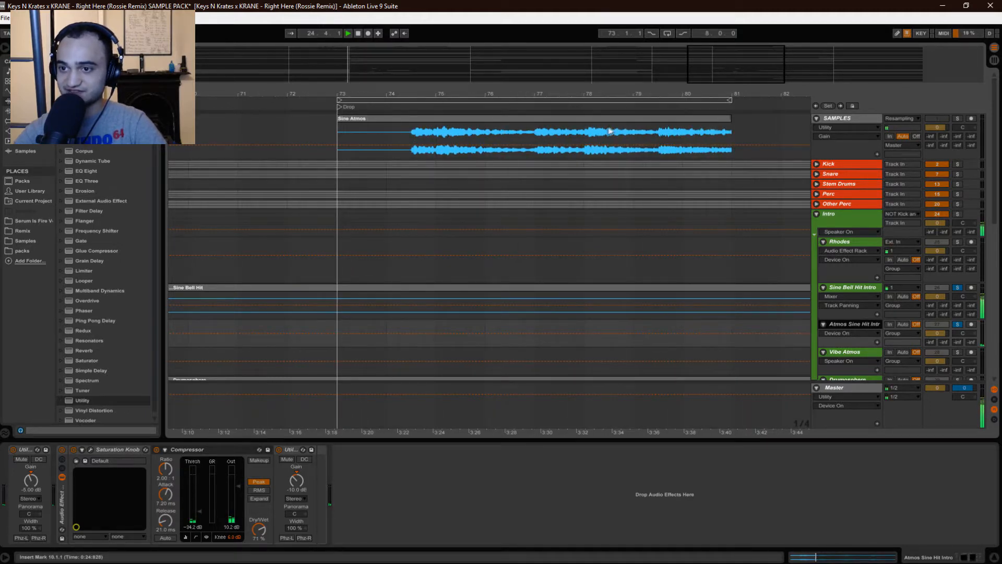
drag(551, 95, 551, 76)
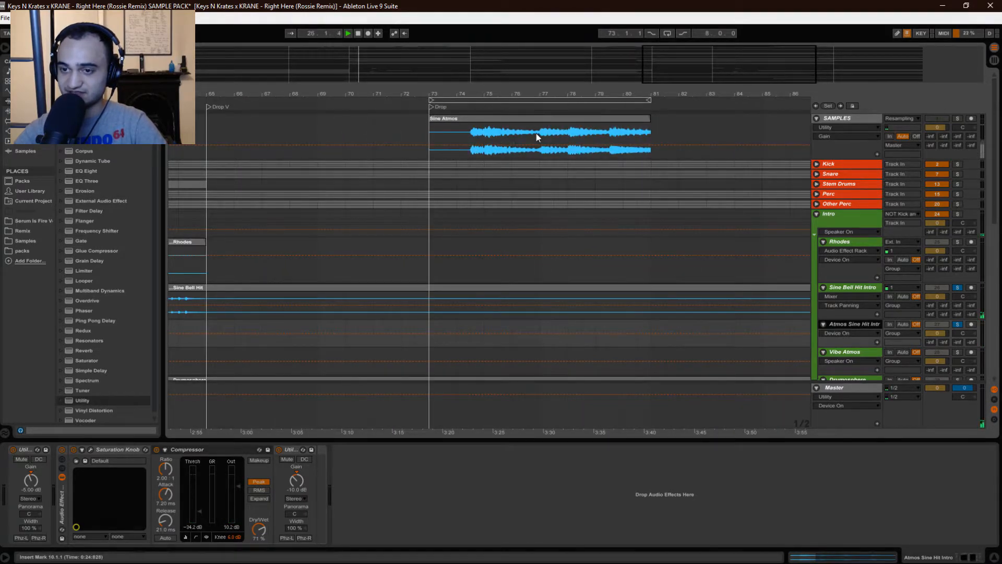
scroll(490, 167, down, 1)
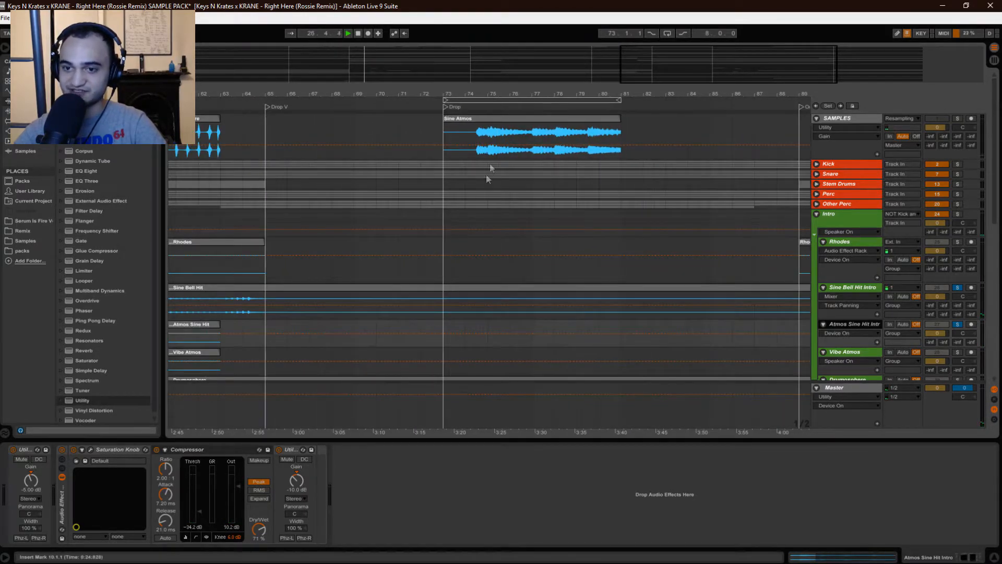
key(space)
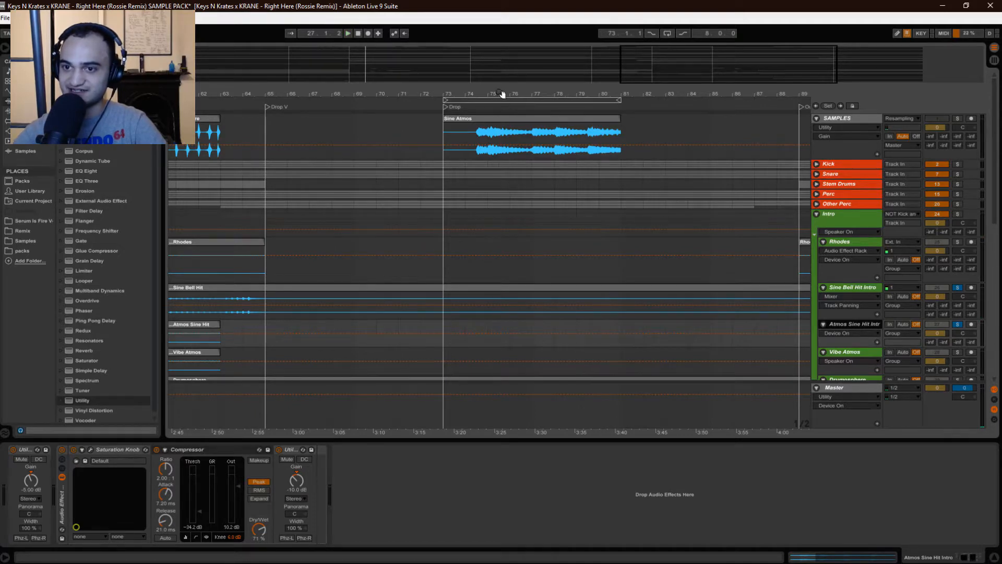
Return to the intro around bar 10 and review the Compressor in Atmos Sine Hit Intro alongside the clip.
drag(499, 95, 499, 85)
scroll(651, 148, down, 5)
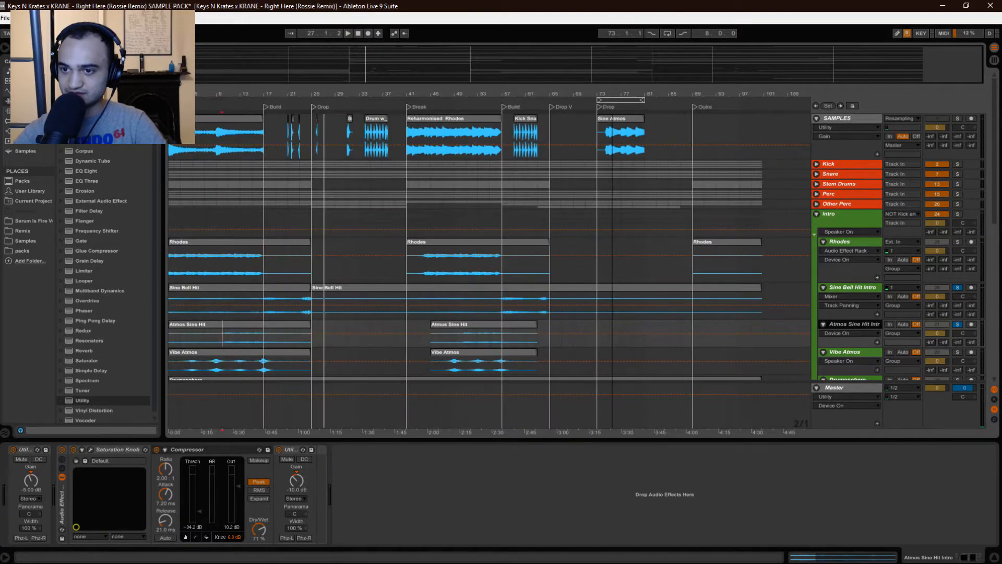
drag(405, 94, 452, 98)
drag(261, 97, 336, 131)
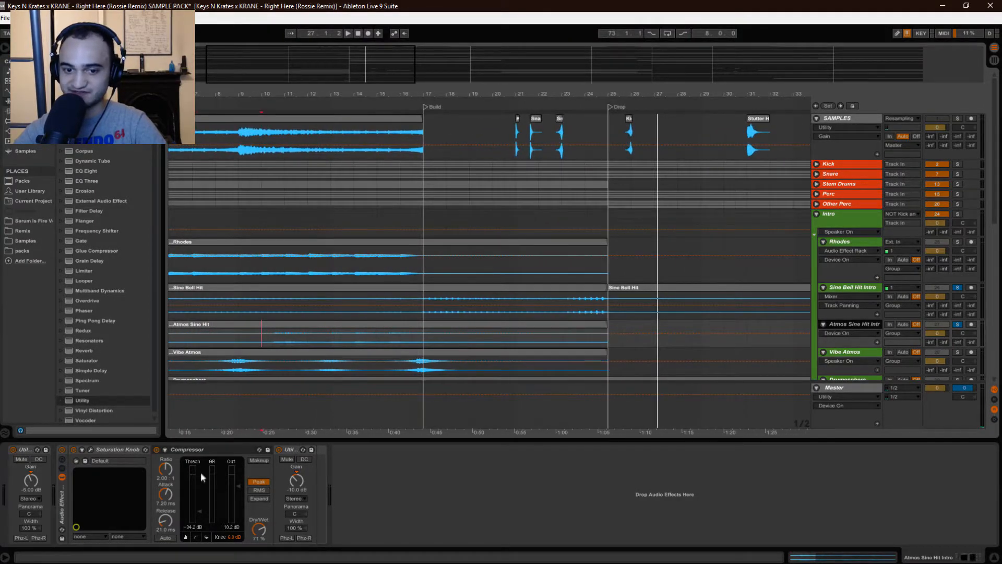
click(194, 450)
mouse_move(238, 94)
mouse_down()
mouse_move(254, 127)
mouse_move(329, 127)
mouse_up()
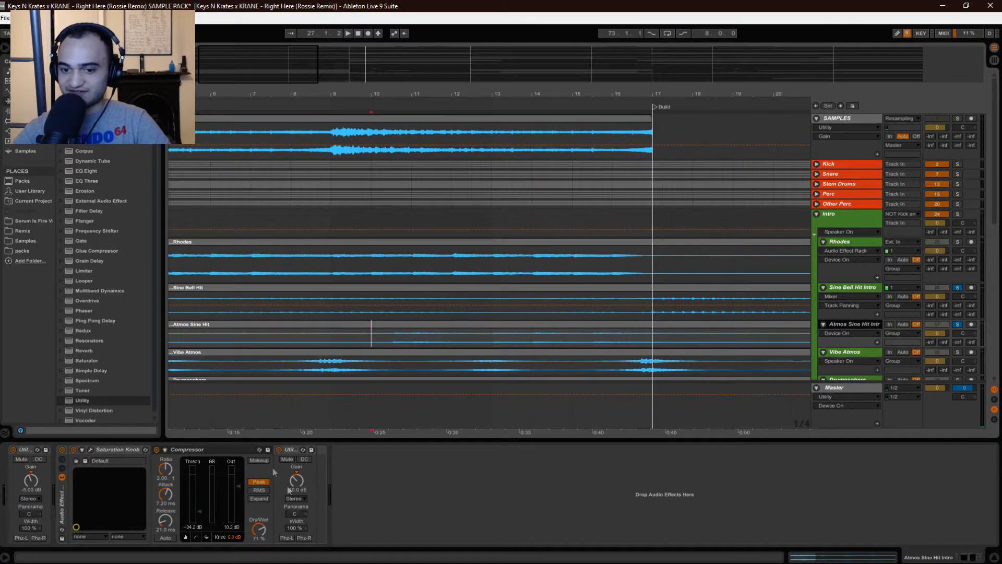
mouse_move(283, 95)
mouse_down()
mouse_move(298, 90)
mouse_move(282, 57)
mouse_up()
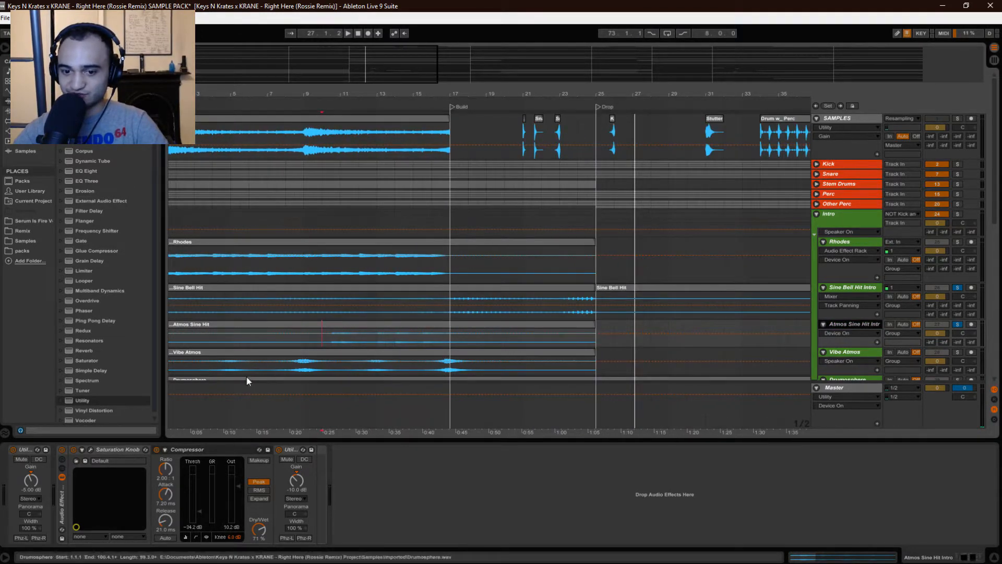
mouse_move(261, 95)
mouse_down()
mouse_move(271, 117)
mouse_move(282, 104)
mouse_up()
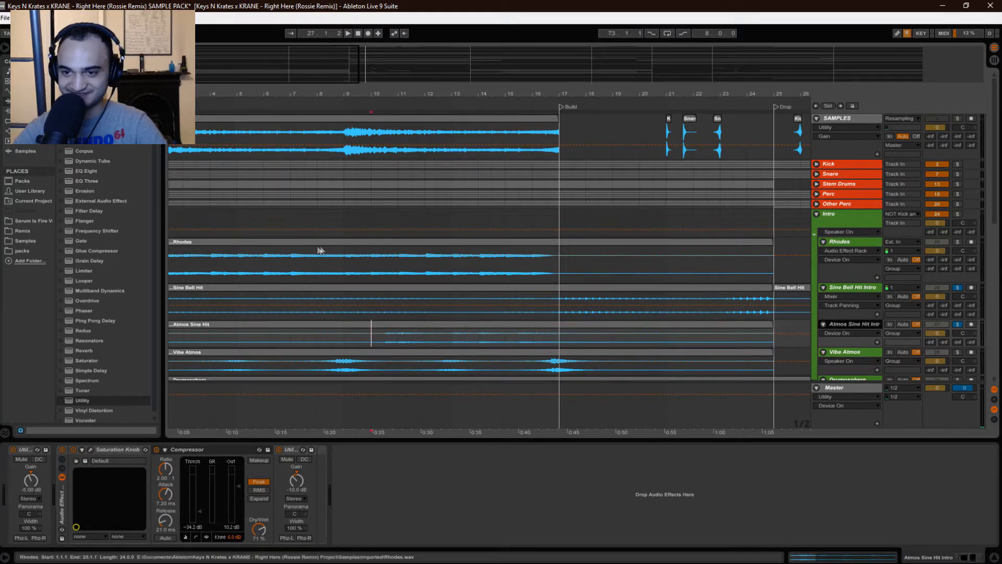
Solo the Vibe Atmos track and play its clip from bar 1 with its effect chain shown.
scroll(328, 252, down, 3)
scroll(320, 274, down, 2)
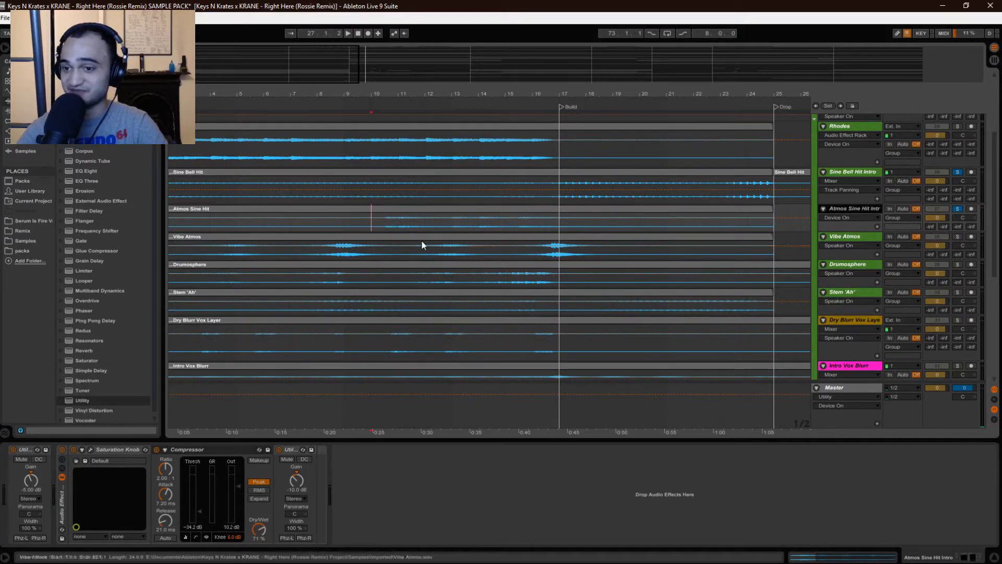
scroll(360, 235, down, 1)
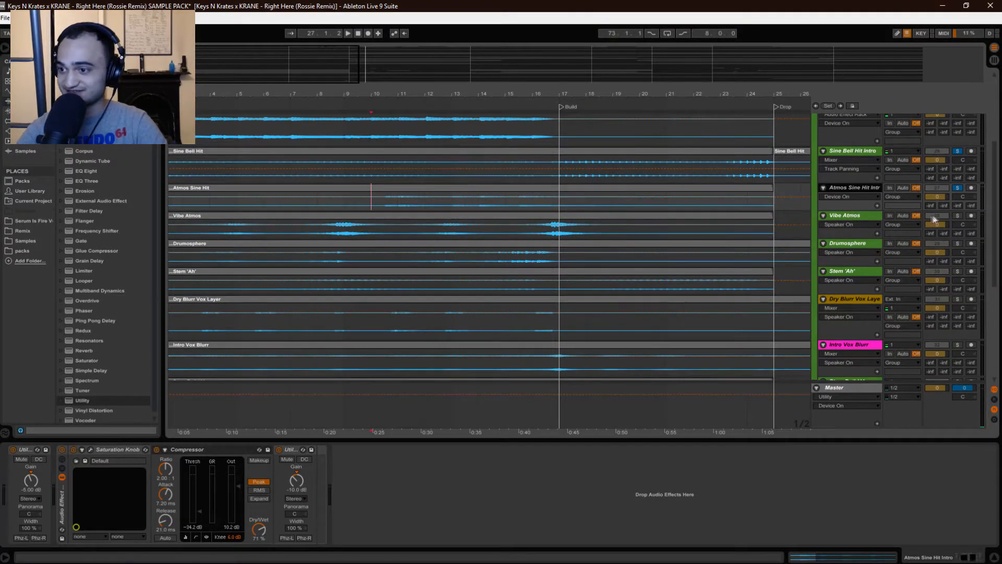
click(956, 215)
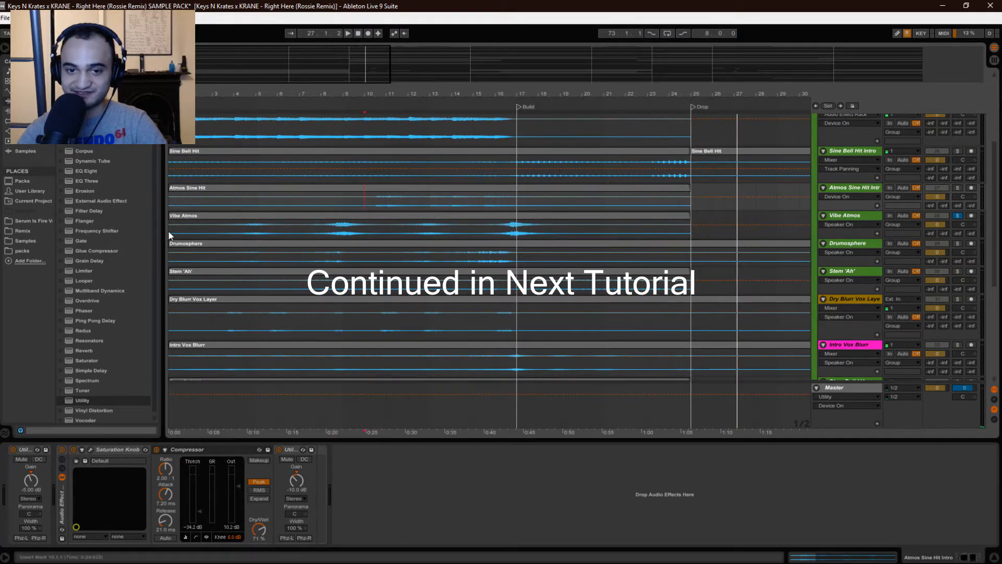
click(168, 235)
key(space)
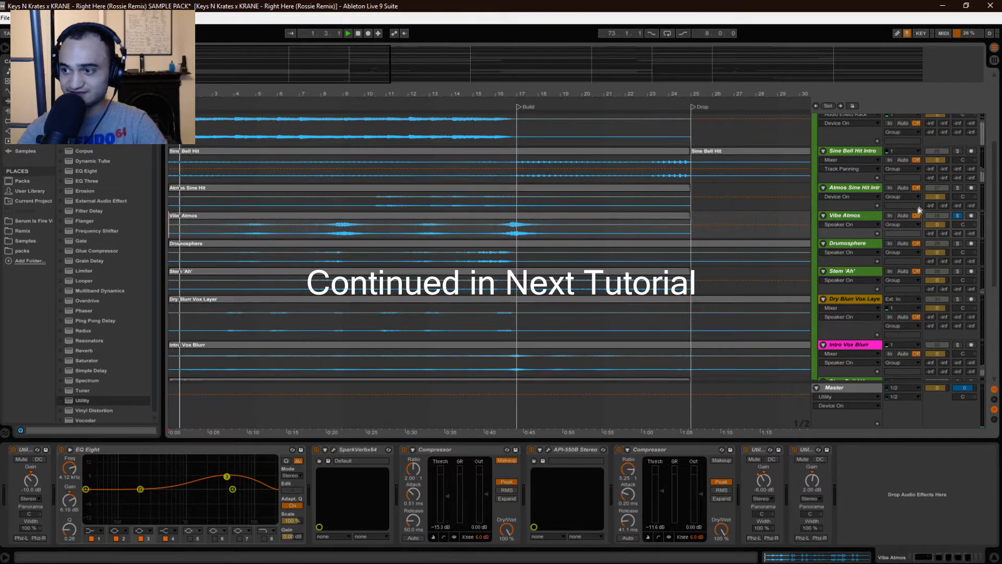
scroll(343, 255, down, 1)
scroll(344, 254, up, 1)
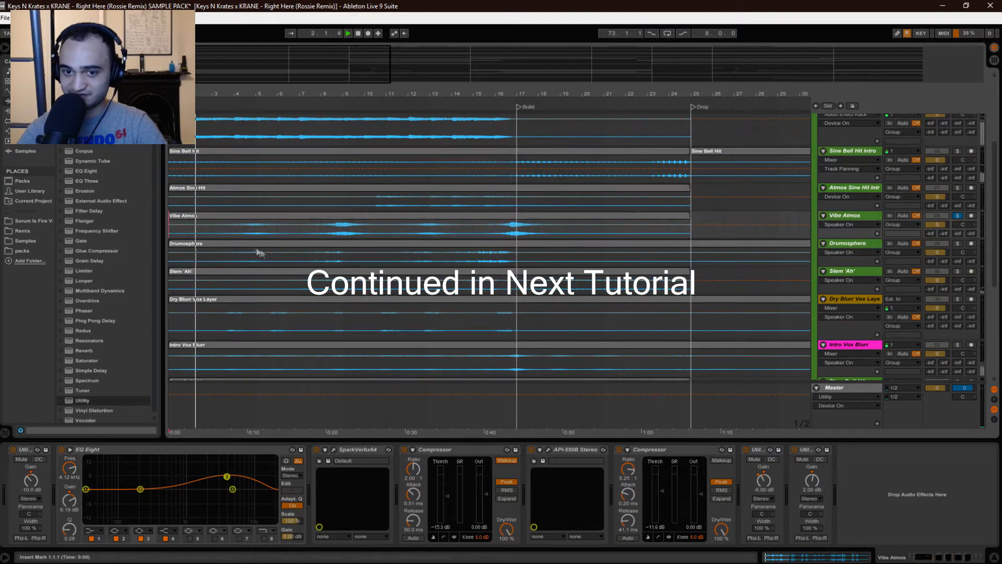
click(234, 236)
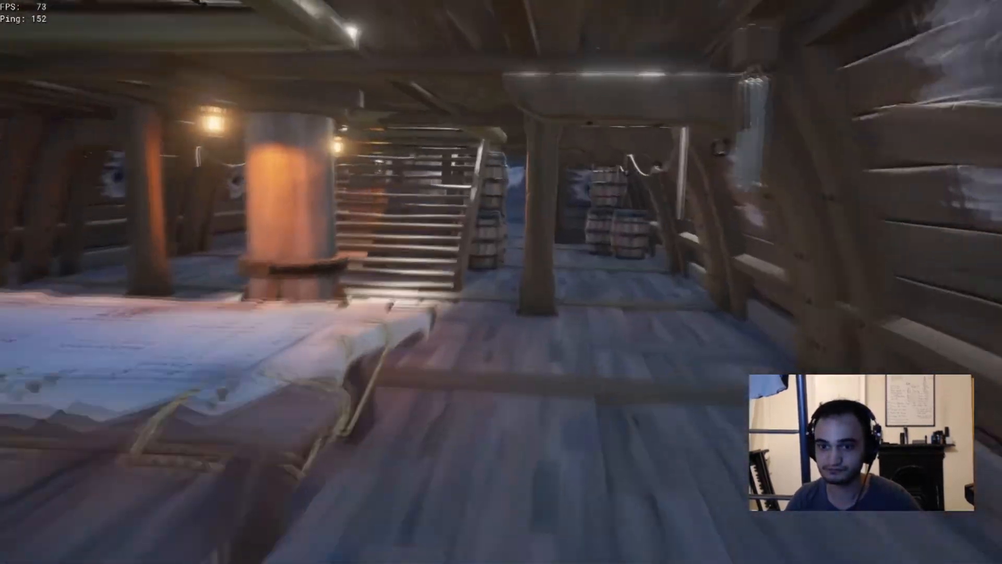
key(w)
key(f)
key(r)
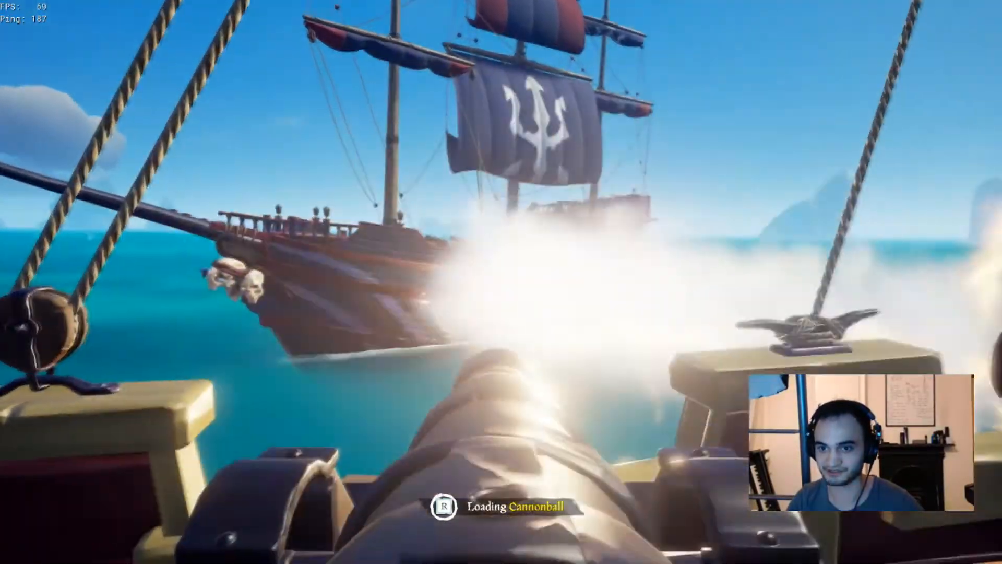
click(501, 282)
key(r)
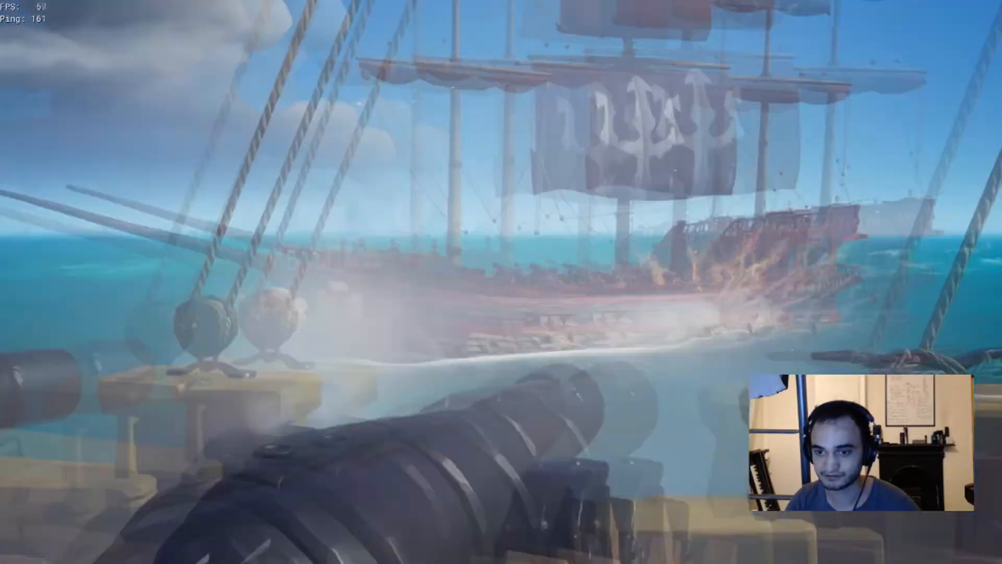
key(r)
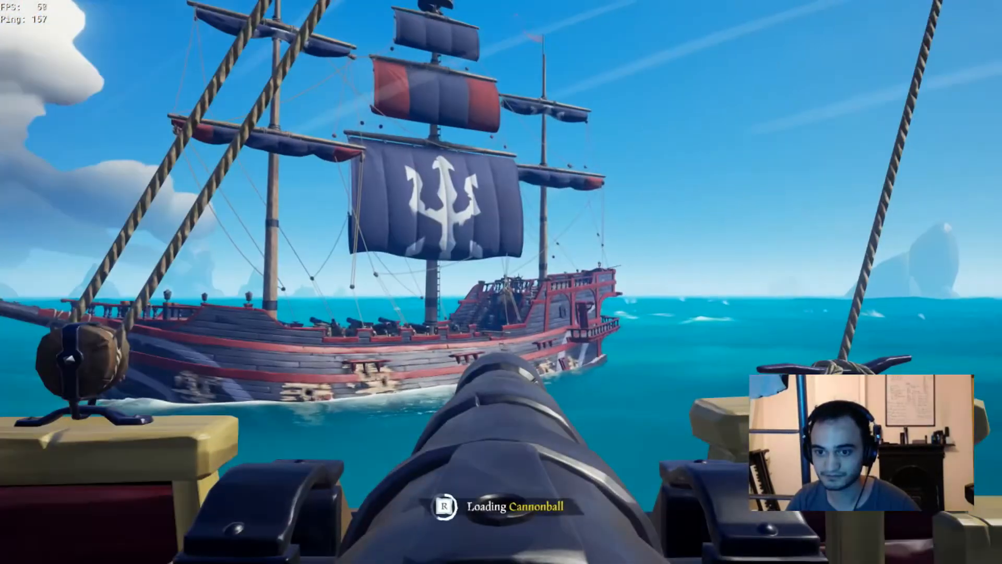
click(501, 282)
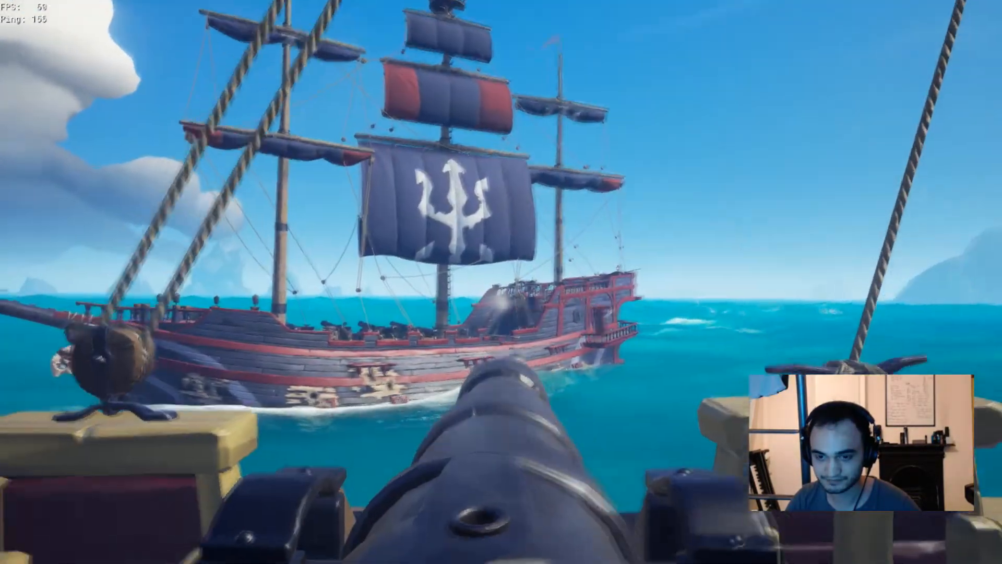
key(x)
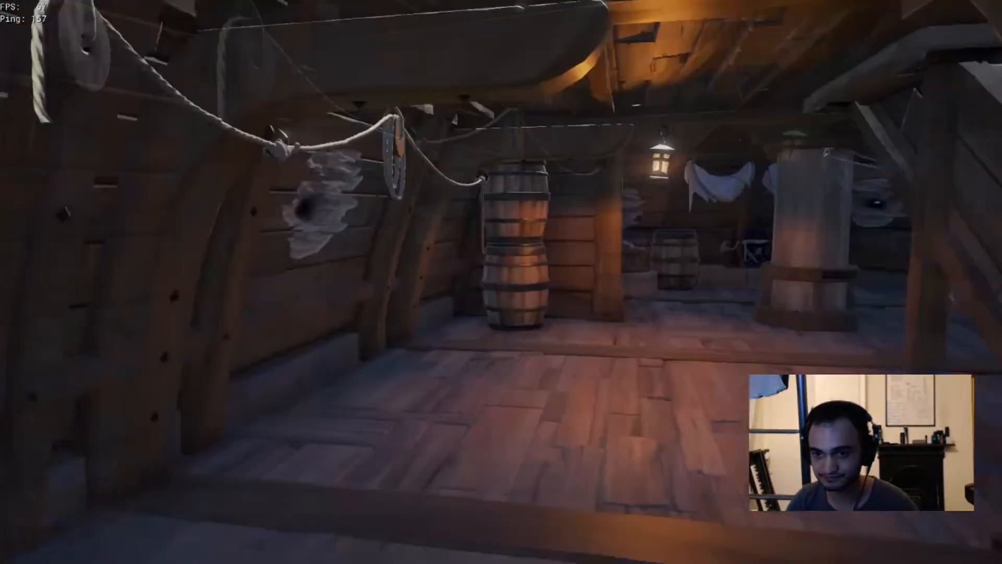
key(w)
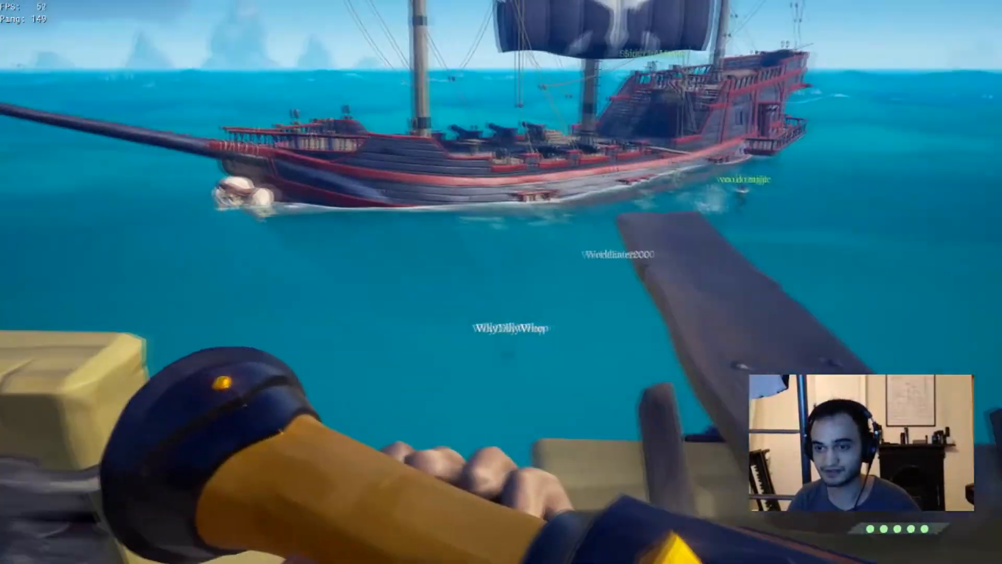
key(a)
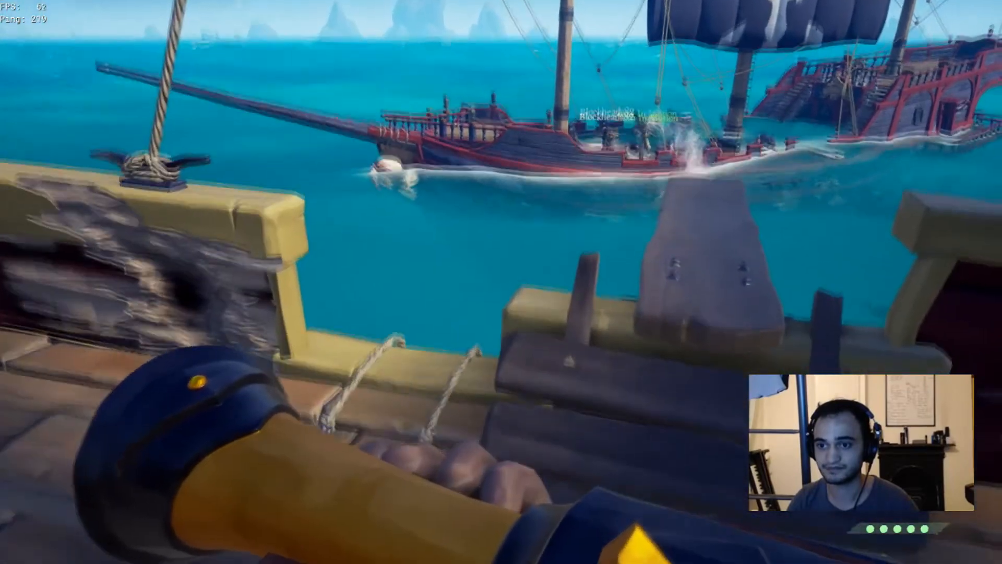
right_click(501, 282)
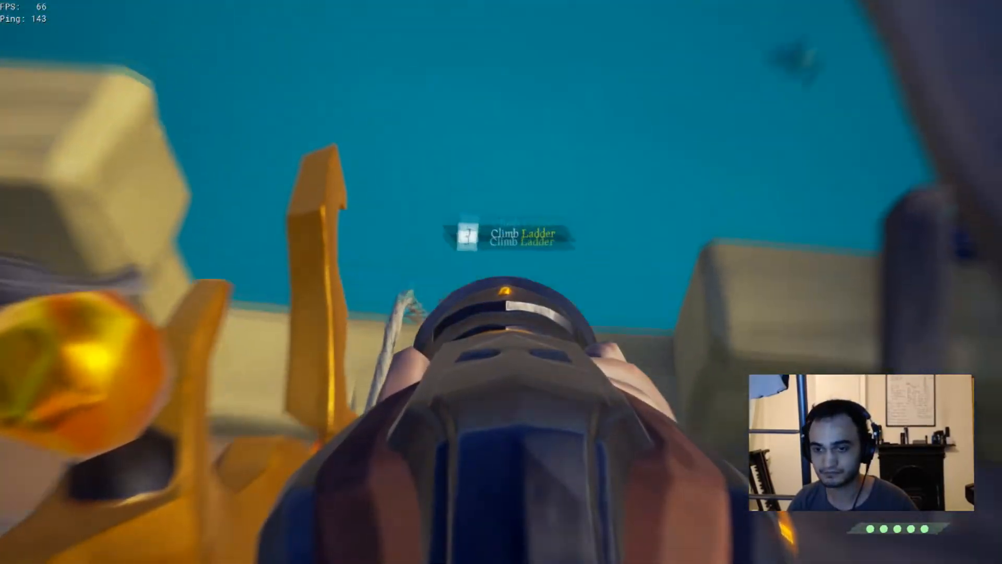
key(s)
key(w)
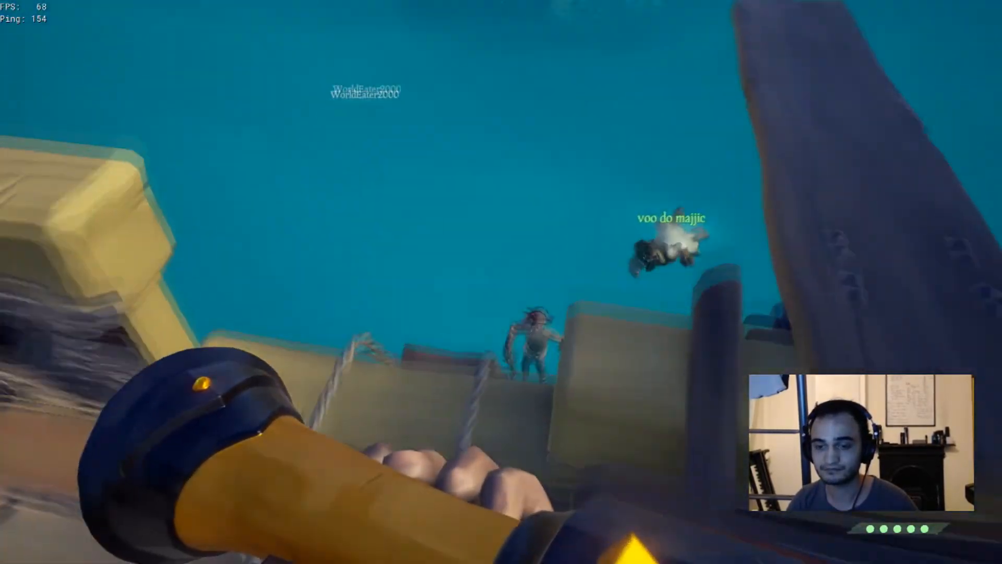
click(501, 282)
key(s)
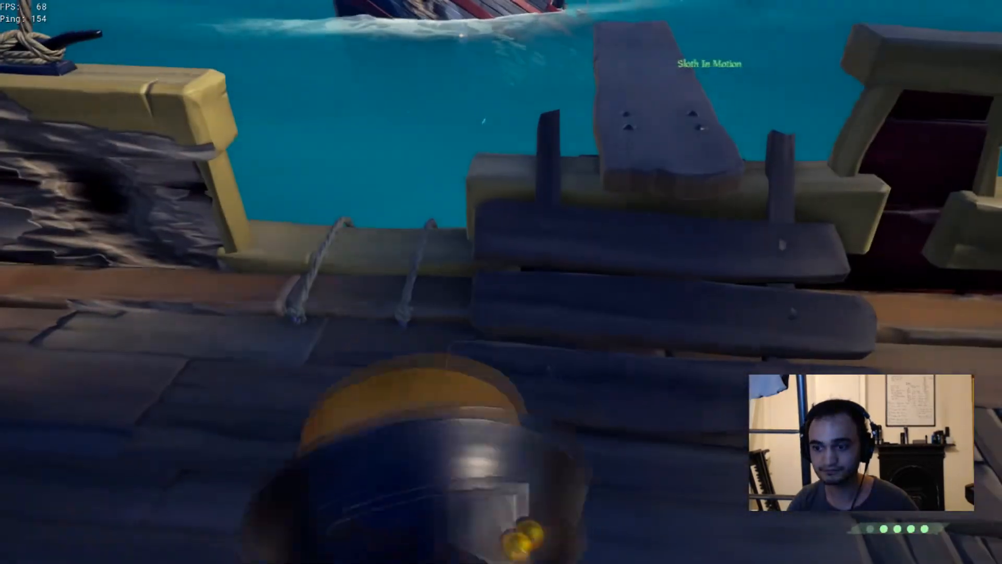
key(w)
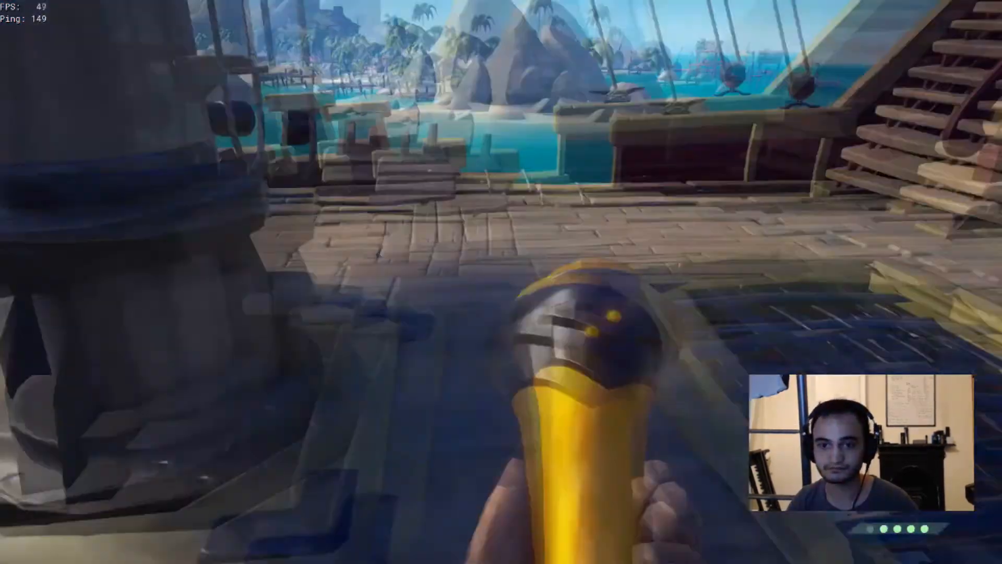
key(w)
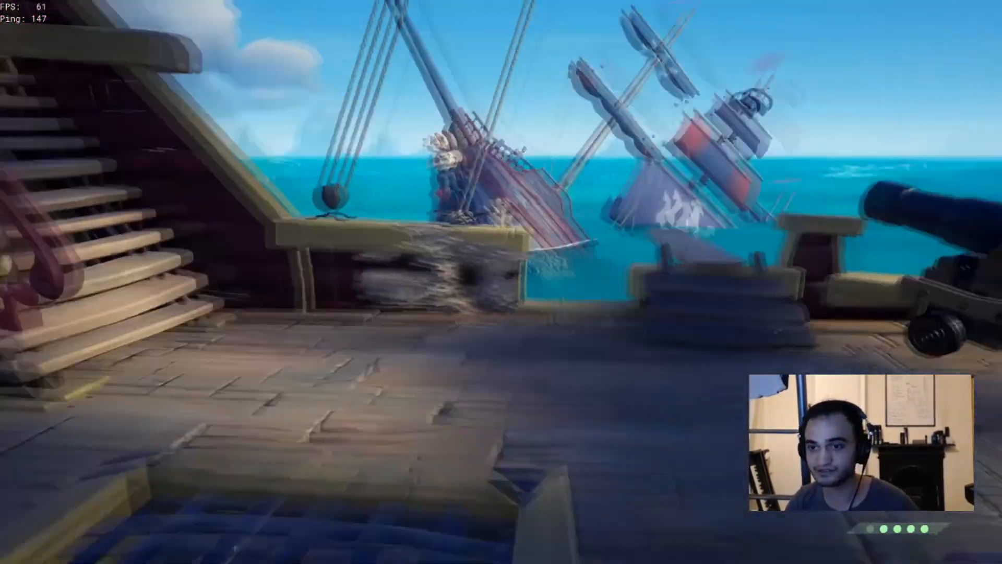